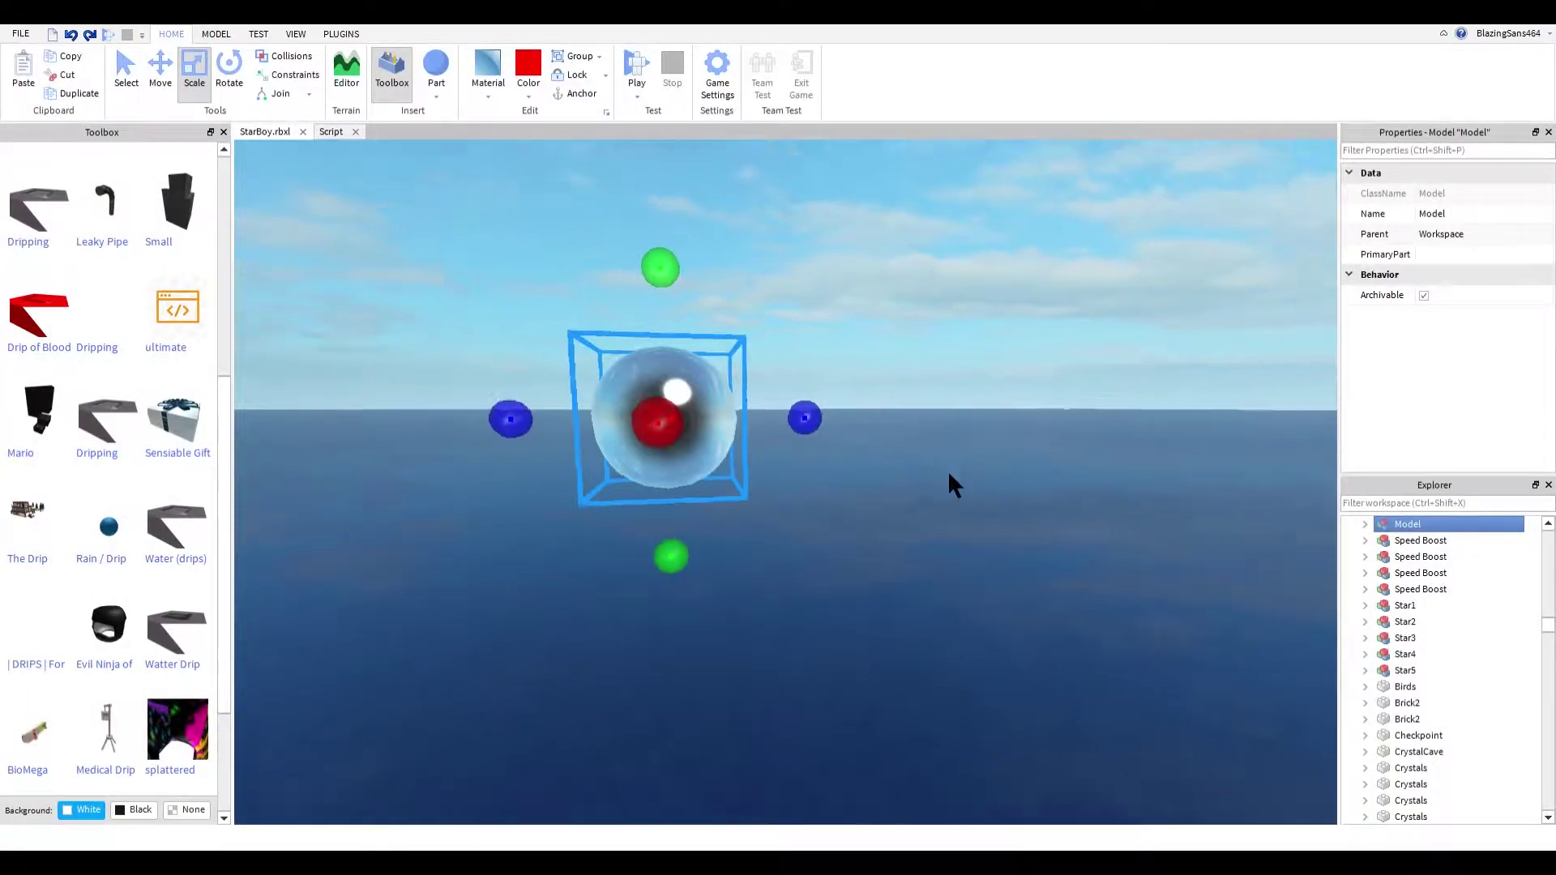
Step: Close the Toolbox panel and orbit around the glass eyeball, framing it with F
{"action": "right_click_drag", "start_coordinate": [947, 469], "coordinate": [946, 469]}
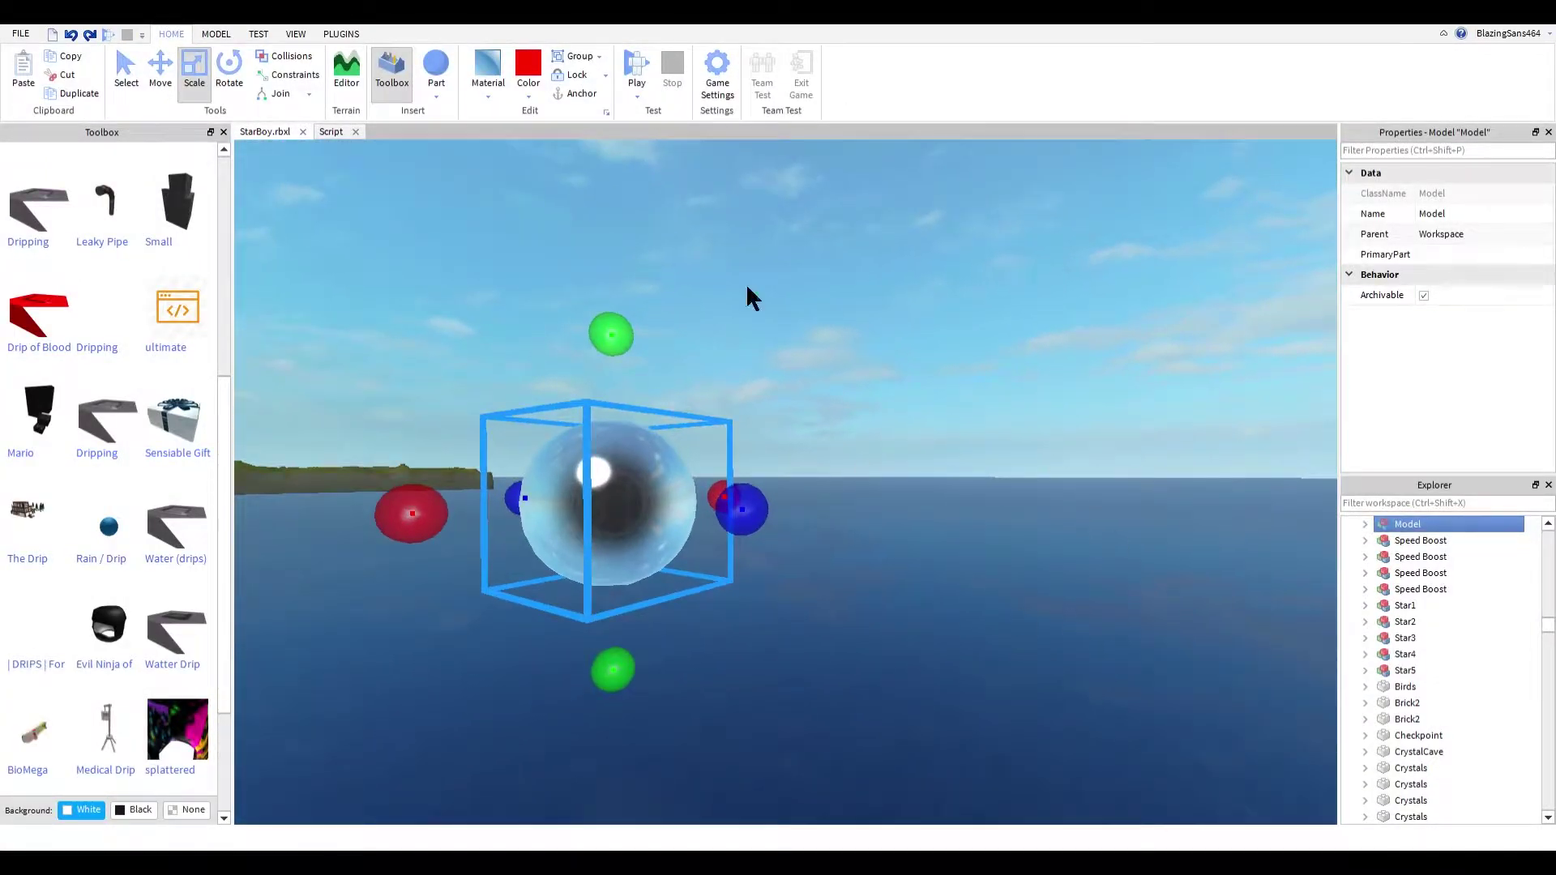
{"action": "scroll", "coordinate": [156, 305], "scroll_direction": "up", "scroll_amount": 5}
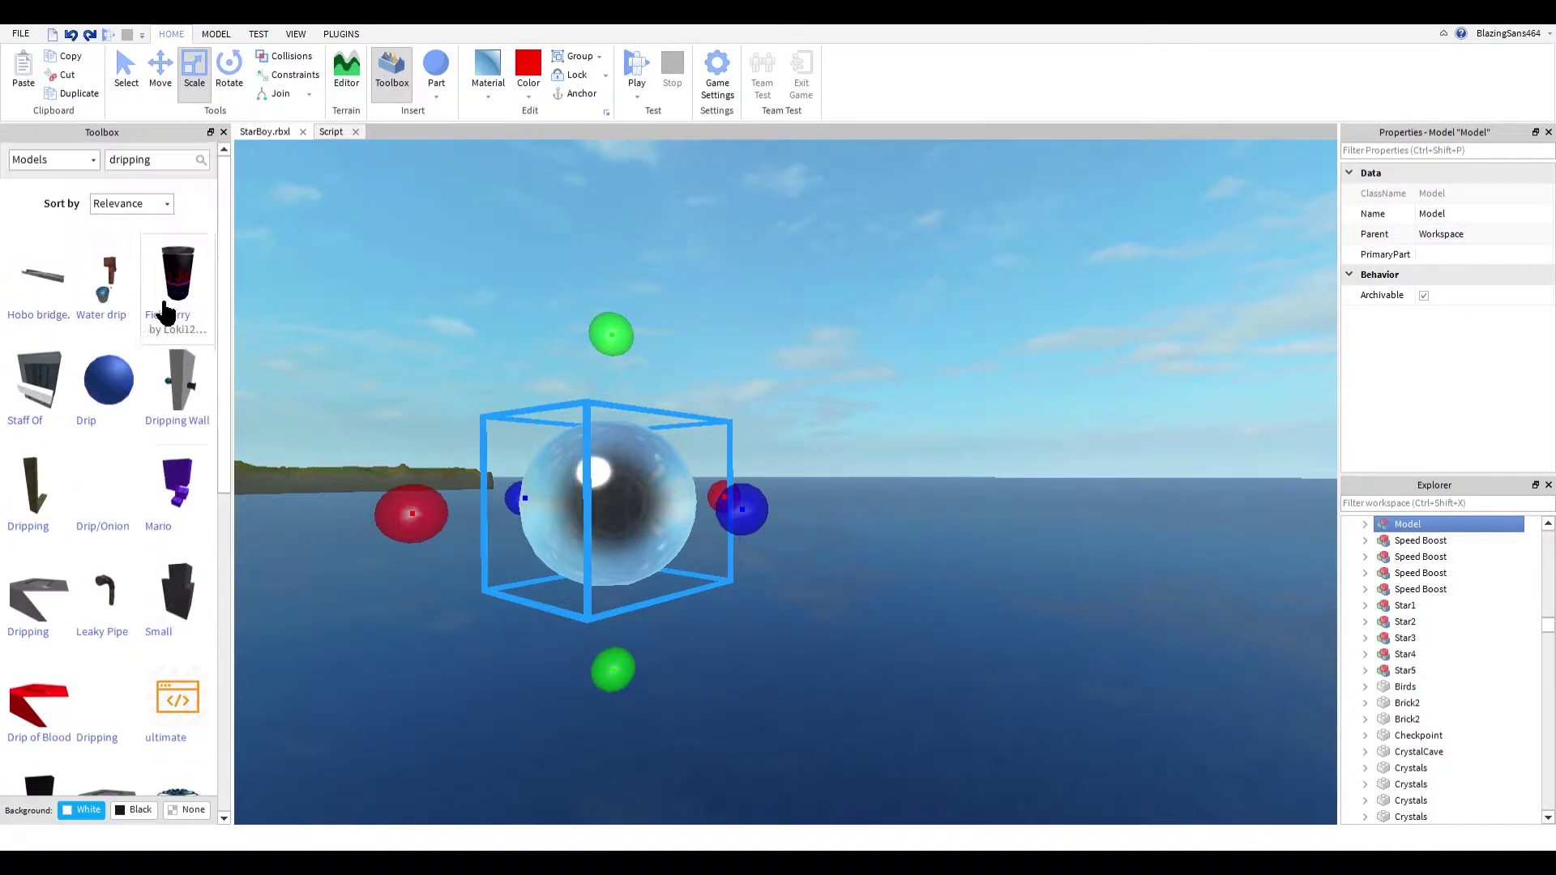
{"action": "left_click", "coordinate": [222, 131]}
{"action": "right_click_drag", "start_coordinate": [946, 493], "coordinate": [942, 483]}
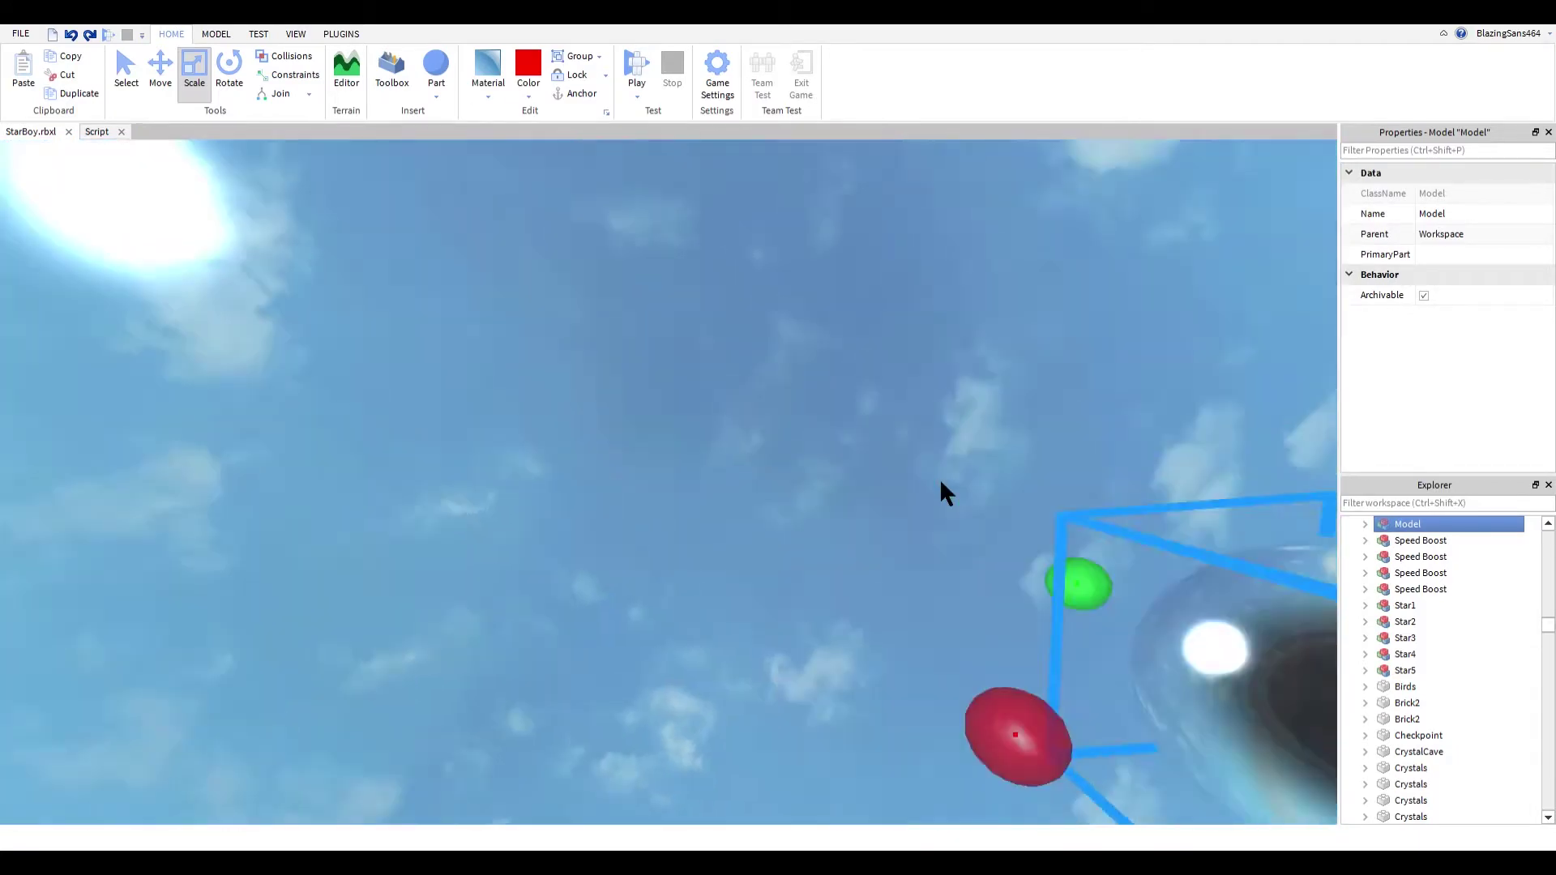
{"action": "scroll", "coordinate": [941, 493], "scroll_direction": "up", "scroll_amount": 5}
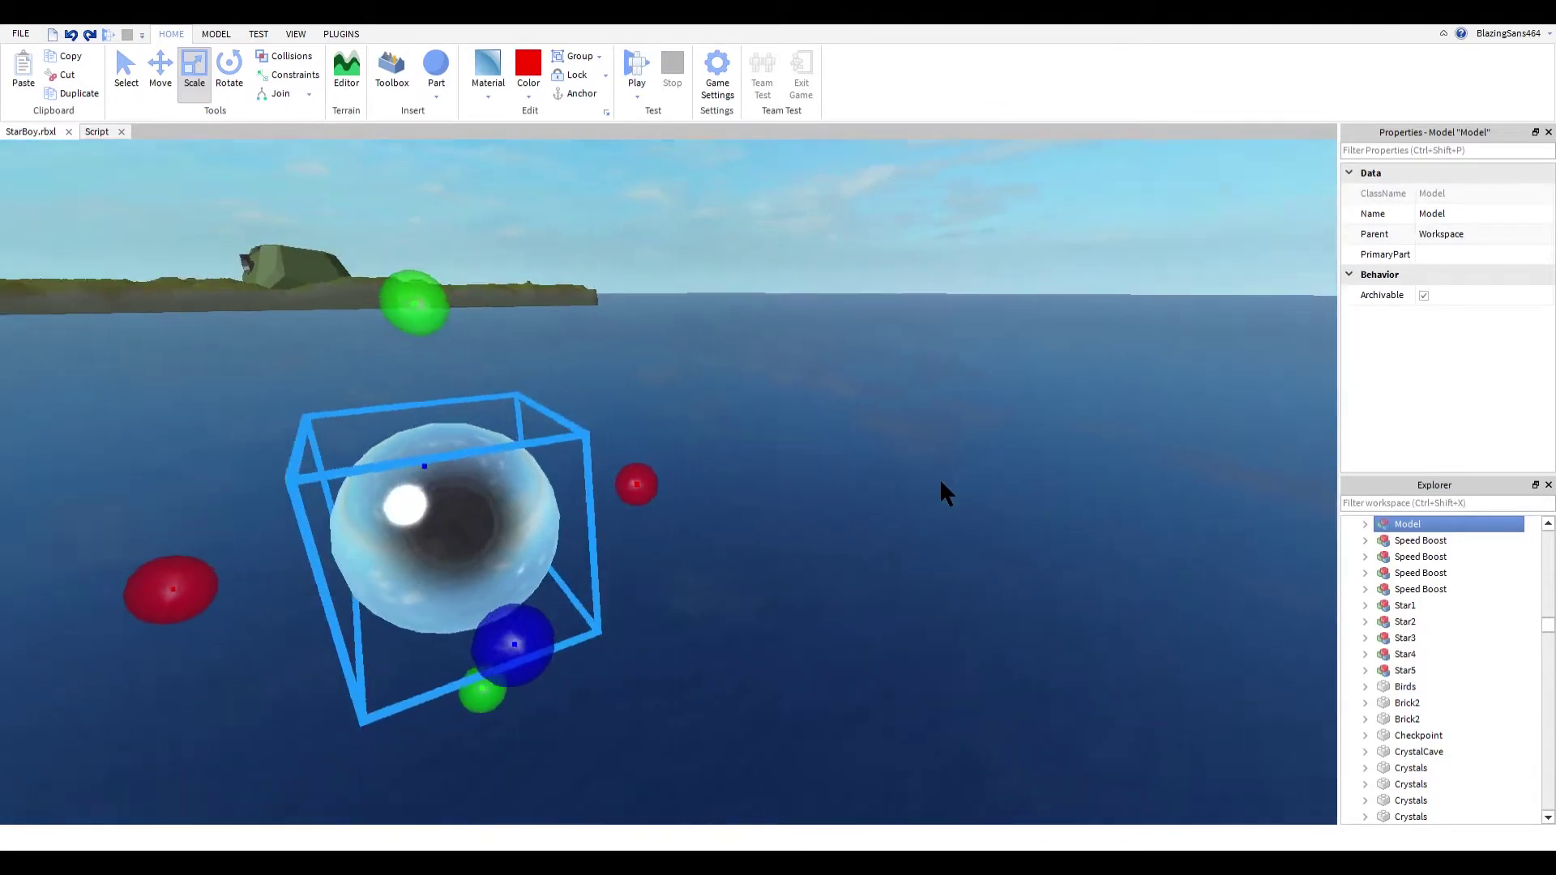
{"action": "right_click_drag", "start_coordinate": [939, 478], "coordinate": [937, 478]}
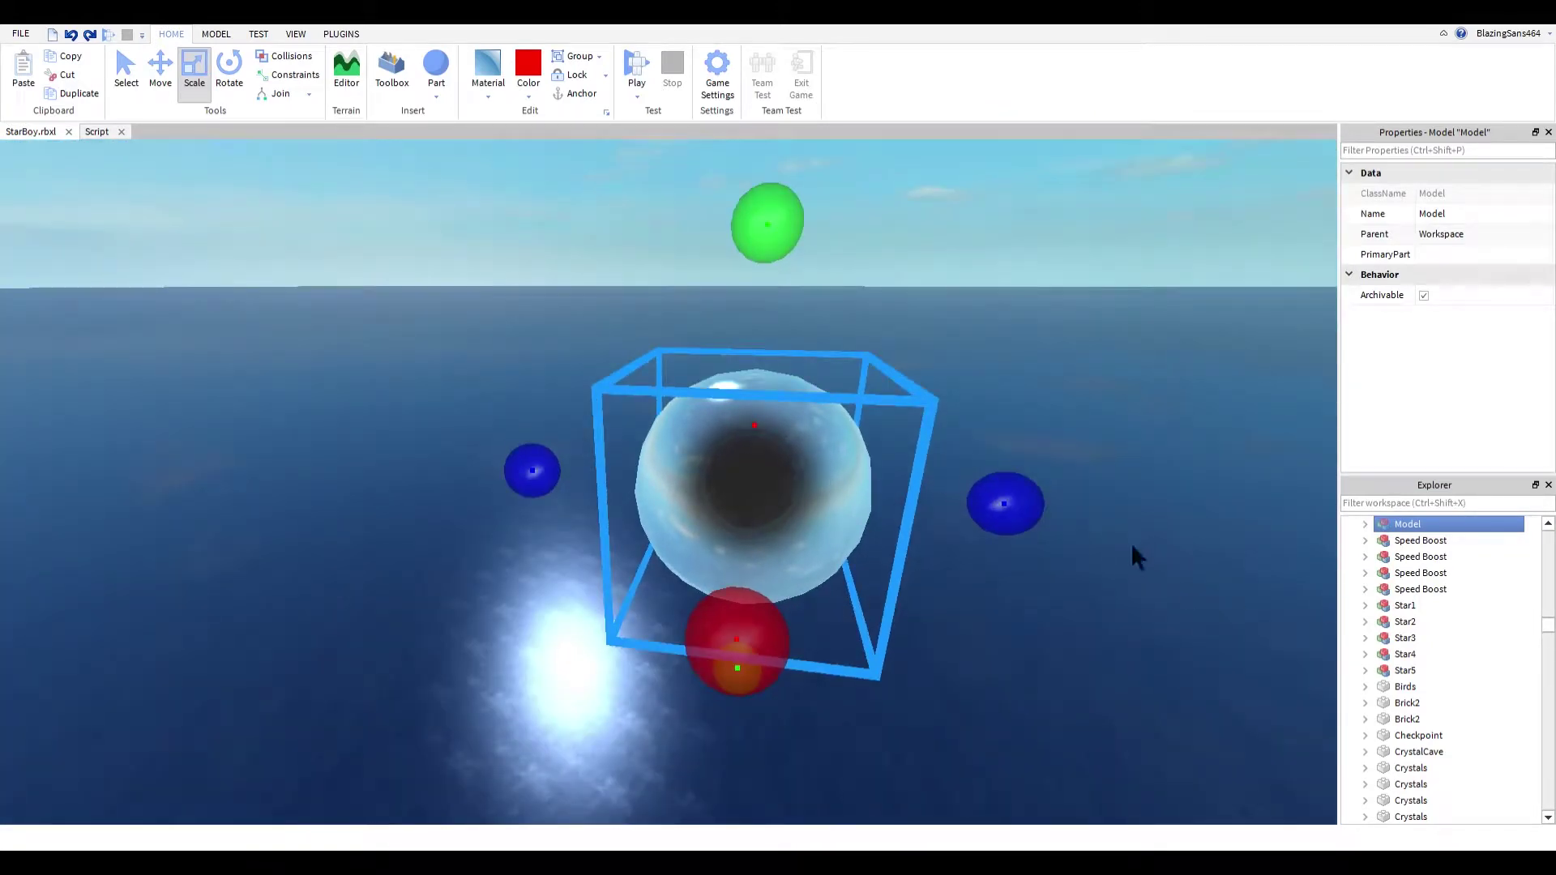
{"action": "right_click_drag", "start_coordinate": [1132, 543], "coordinate": [1142, 544]}
{"action": "key", "text": "f"}
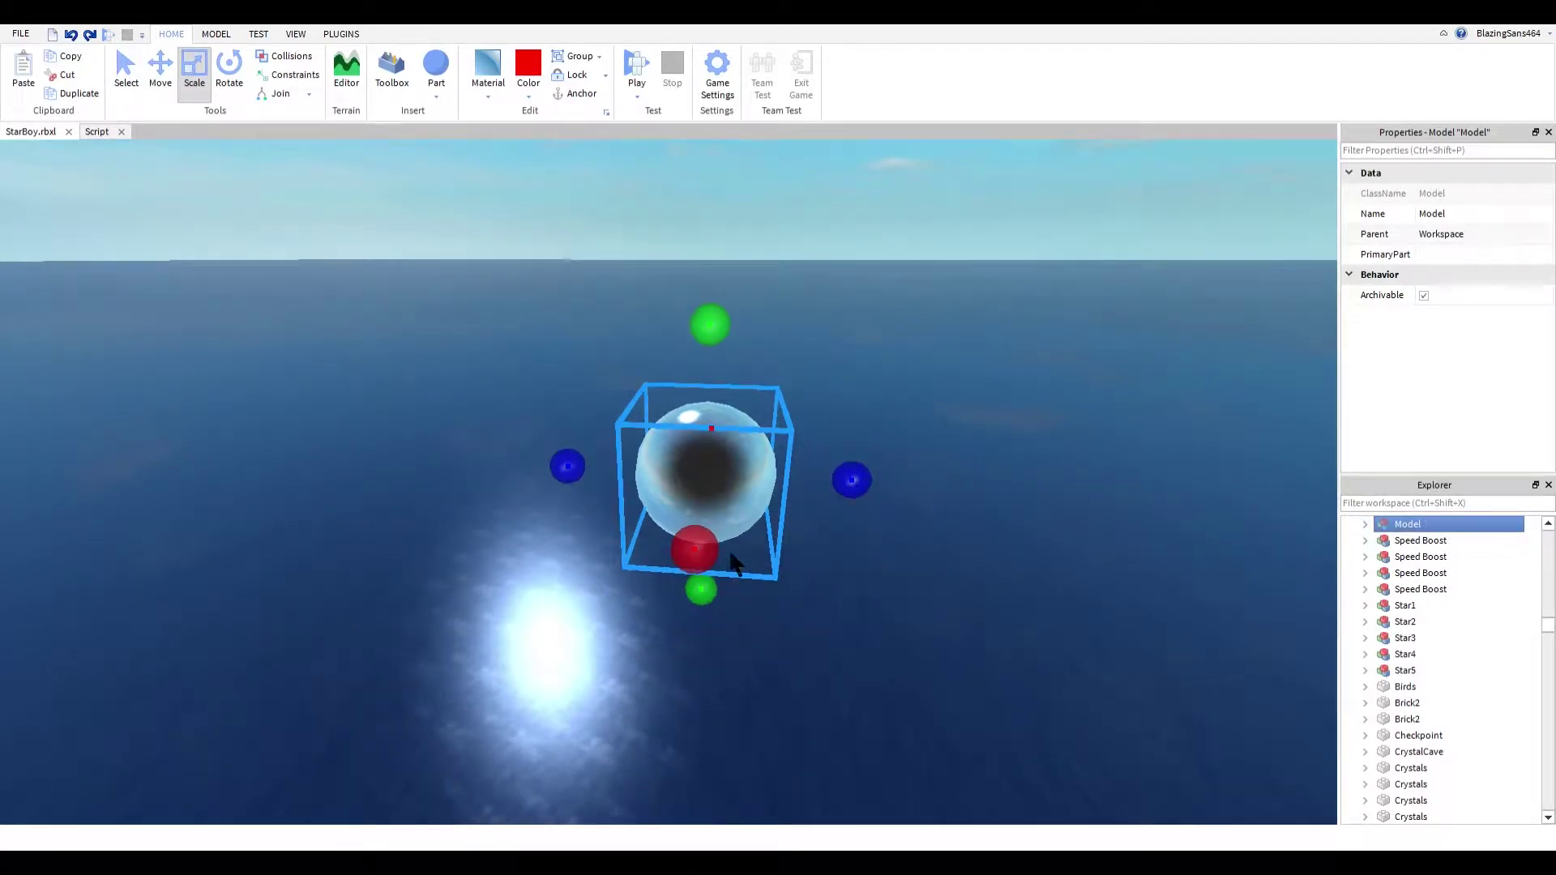
Step: Duplicate the eyeball's first sphere Part, drag the copy right, and group all parts with Ctrl+G
{"action": "left_click", "coordinate": [1365, 525]}
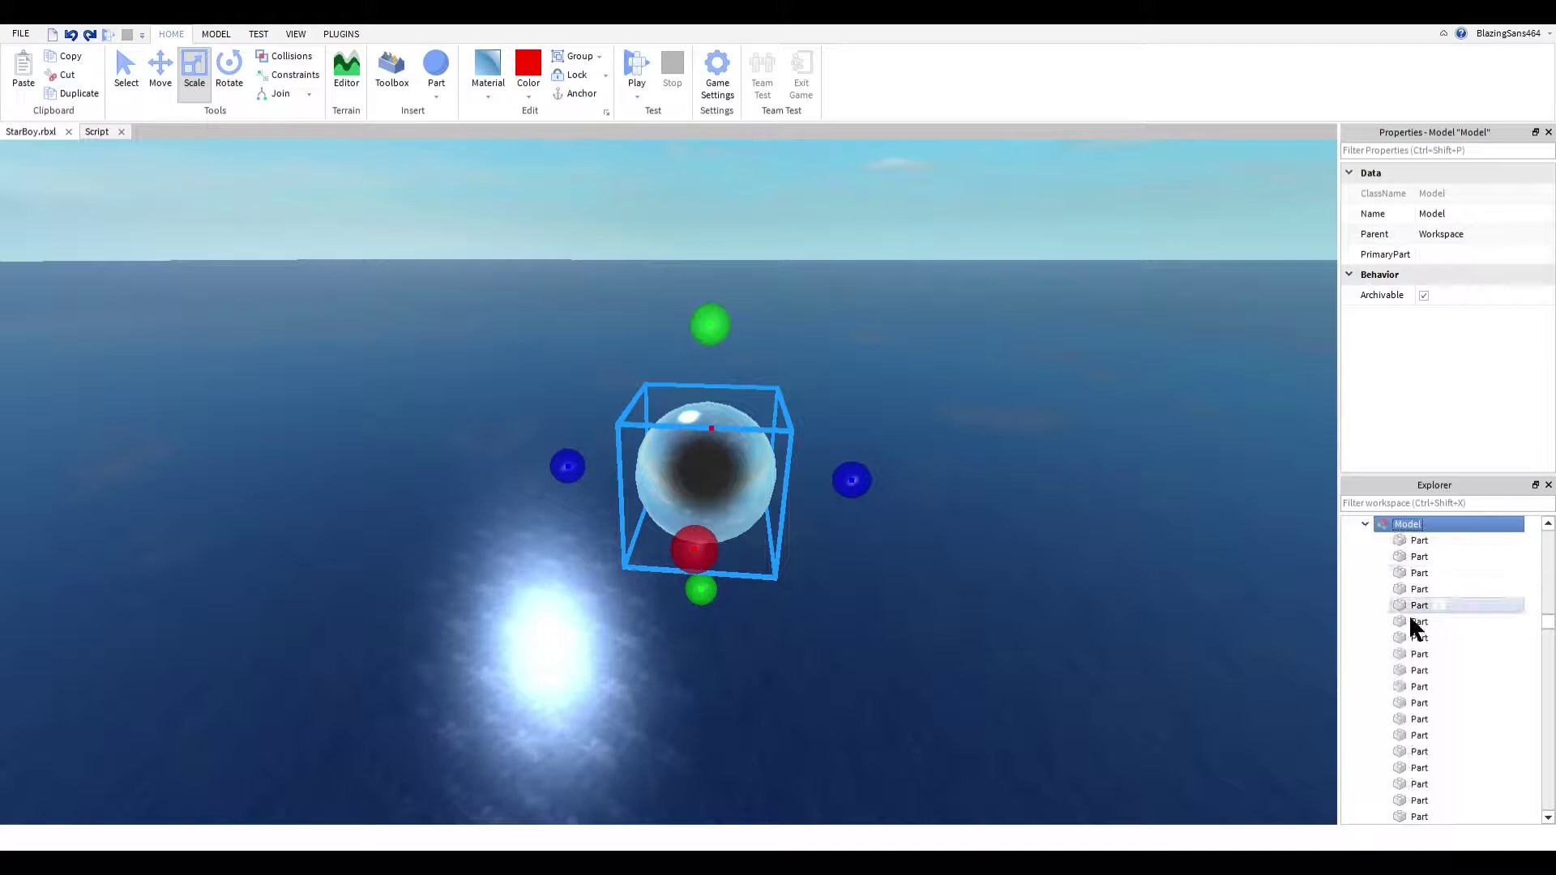
{"action": "left_click", "coordinate": [1417, 541]}
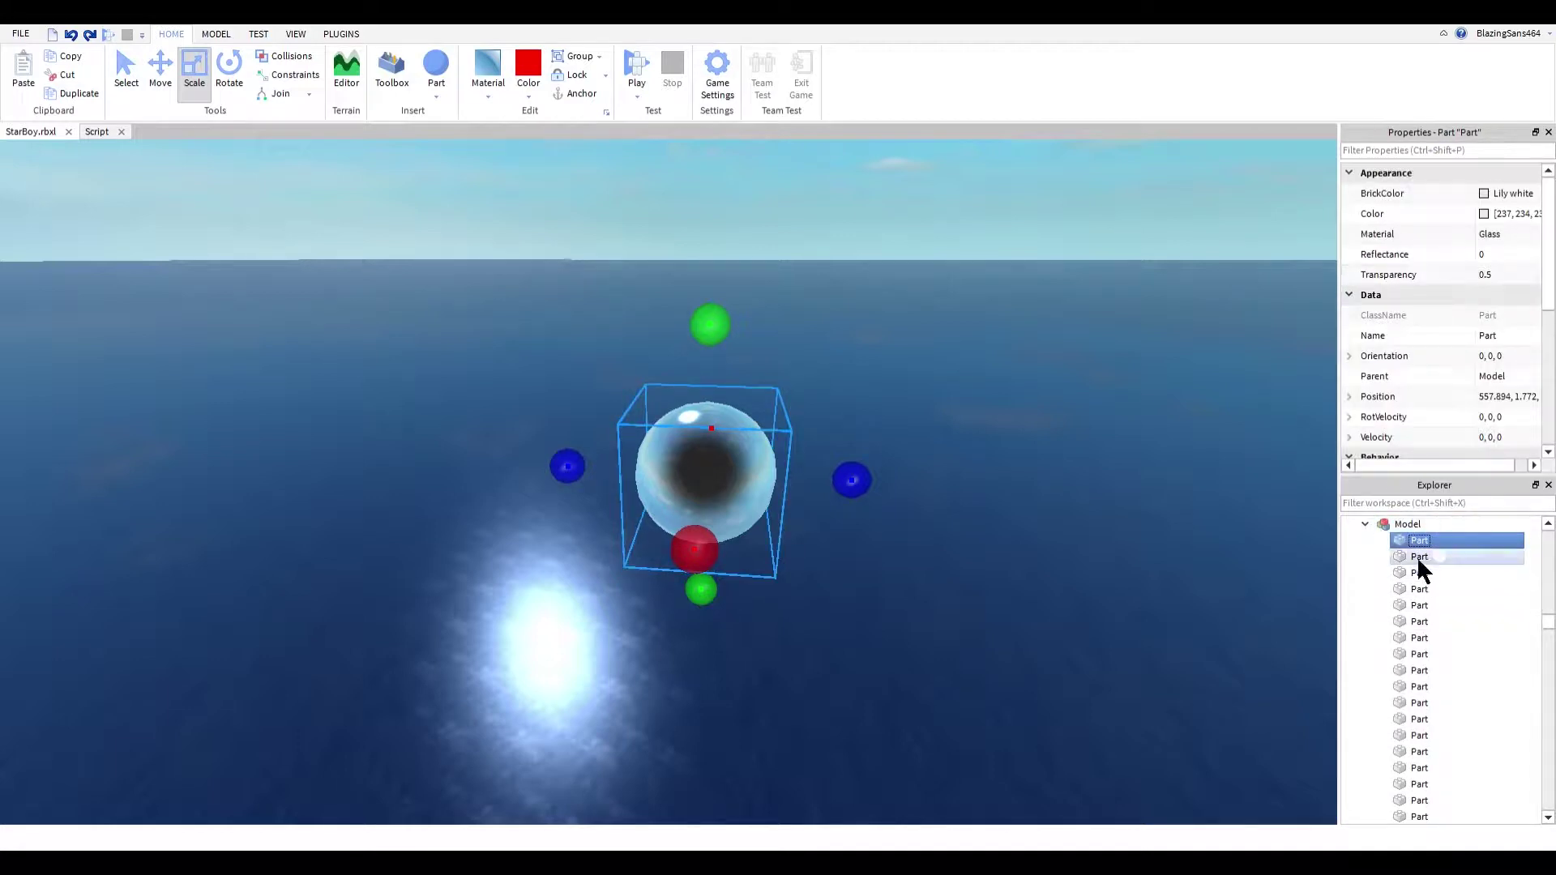
{"action": "mouse_move", "coordinate": [1417, 547]}
{"action": "left_mouse_down"}
{"action": "mouse_move", "coordinate": [1416, 563]}
{"action": "mouse_move", "coordinate": [1416, 542]}
{"action": "left_mouse_up"}
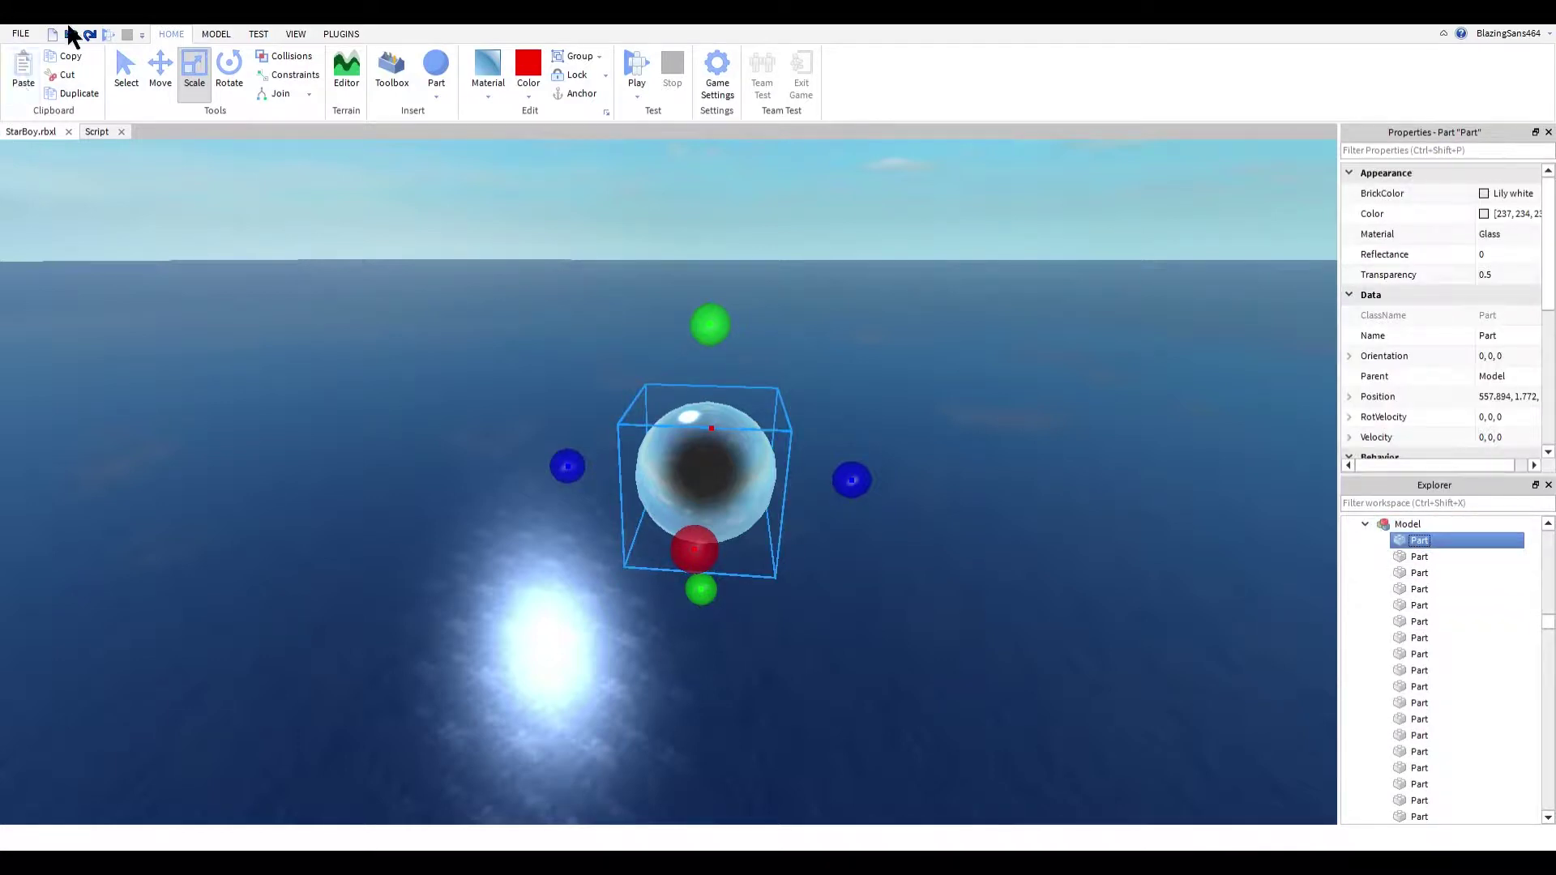
{"action": "left_click", "coordinate": [87, 102]}
{"action": "left_click", "coordinate": [159, 75]}
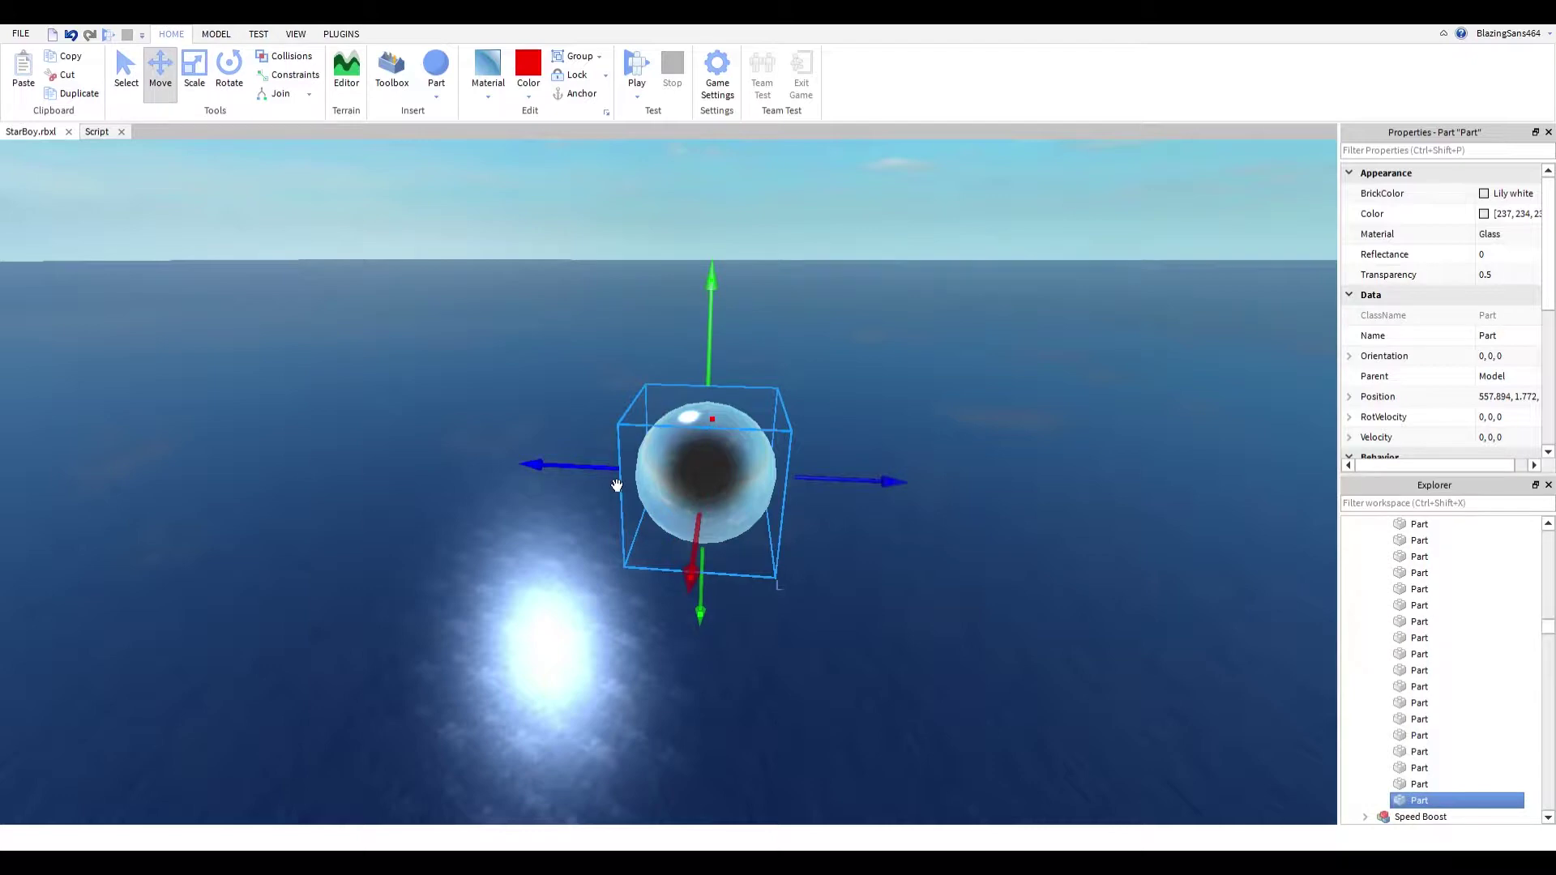
{"action": "left_click_drag", "start_coordinate": [619, 487], "coordinate": [784, 528]}
{"action": "scroll", "coordinate": [783, 529], "scroll_direction": "up", "scroll_amount": 5}
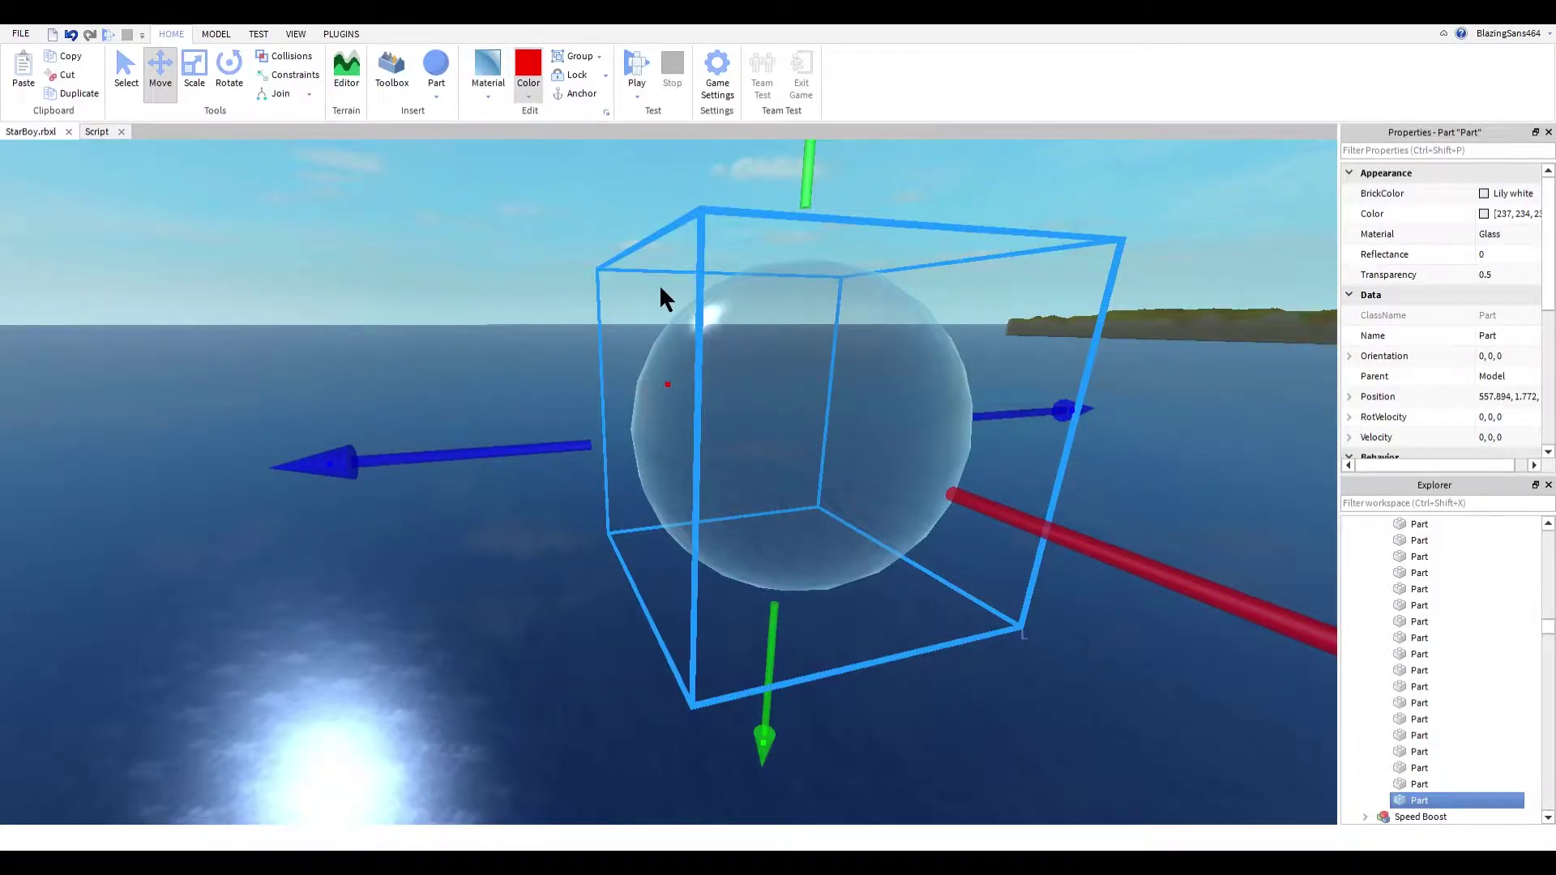
{"action": "key", "text": "ctrl+a"}
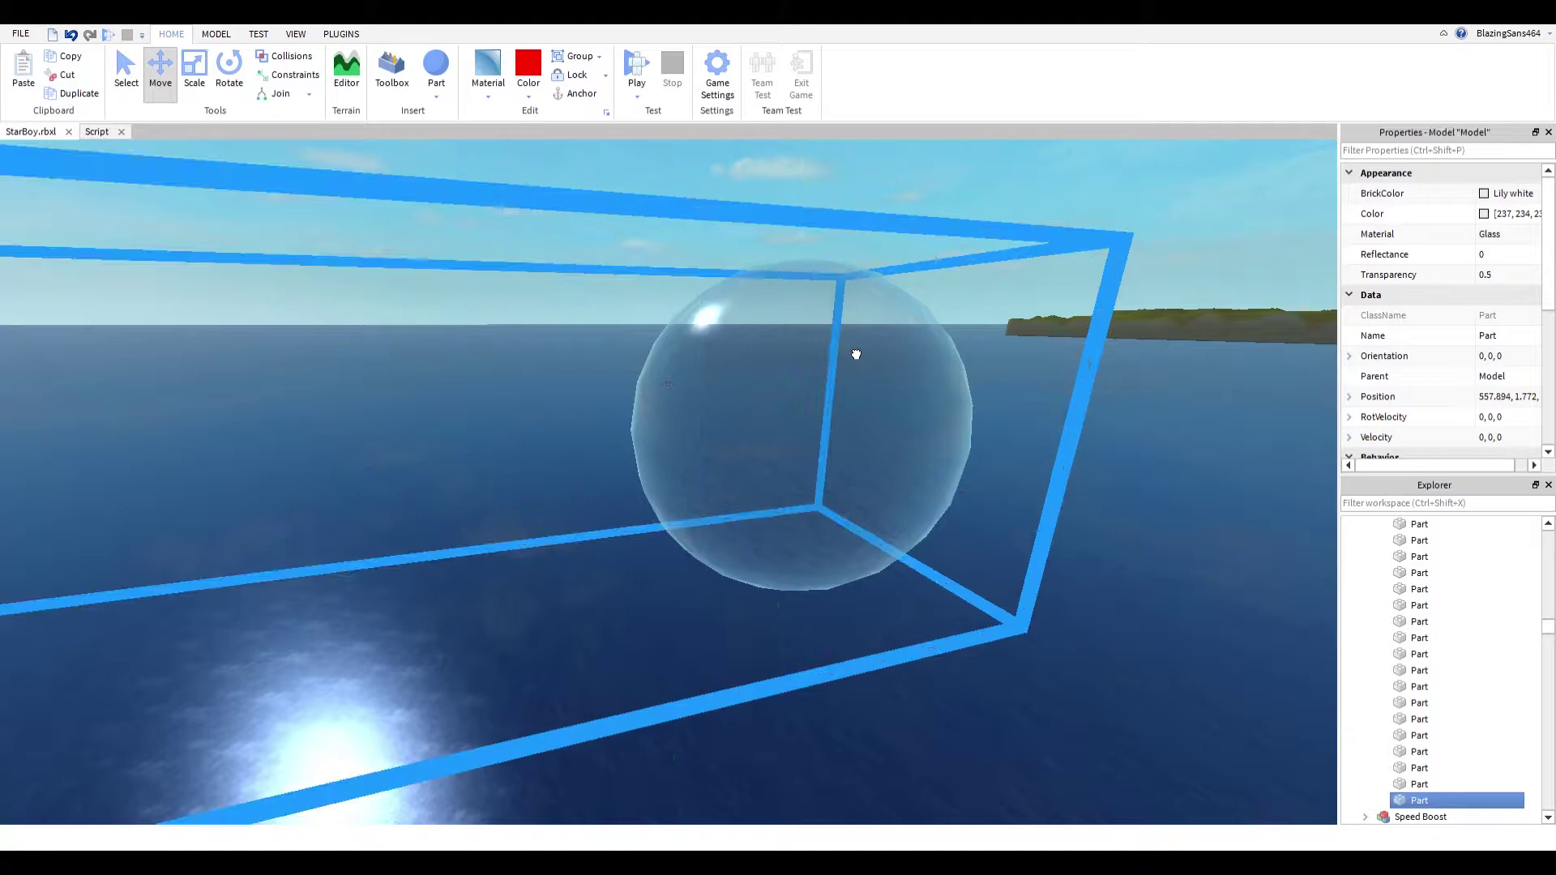
{"action": "key", "text": "ctrl+g"}
{"action": "scroll", "coordinate": [840, 358], "scroll_direction": "down", "scroll_amount": 5}
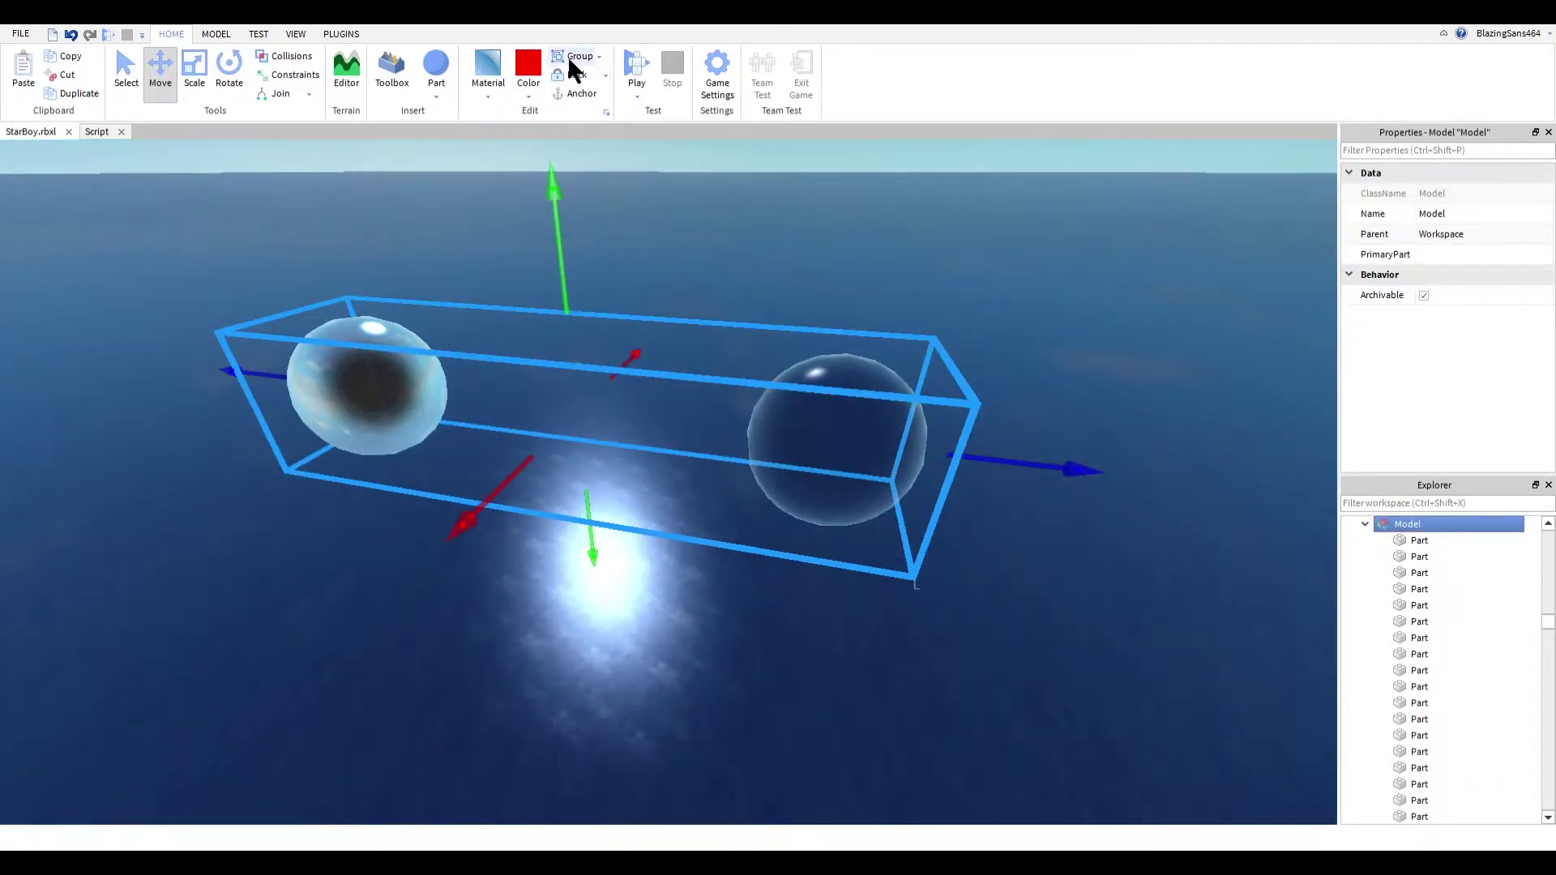
Step: Ungroup and regroup the two spheres into a single model
{"action": "key", "text": "ctrl+u"}
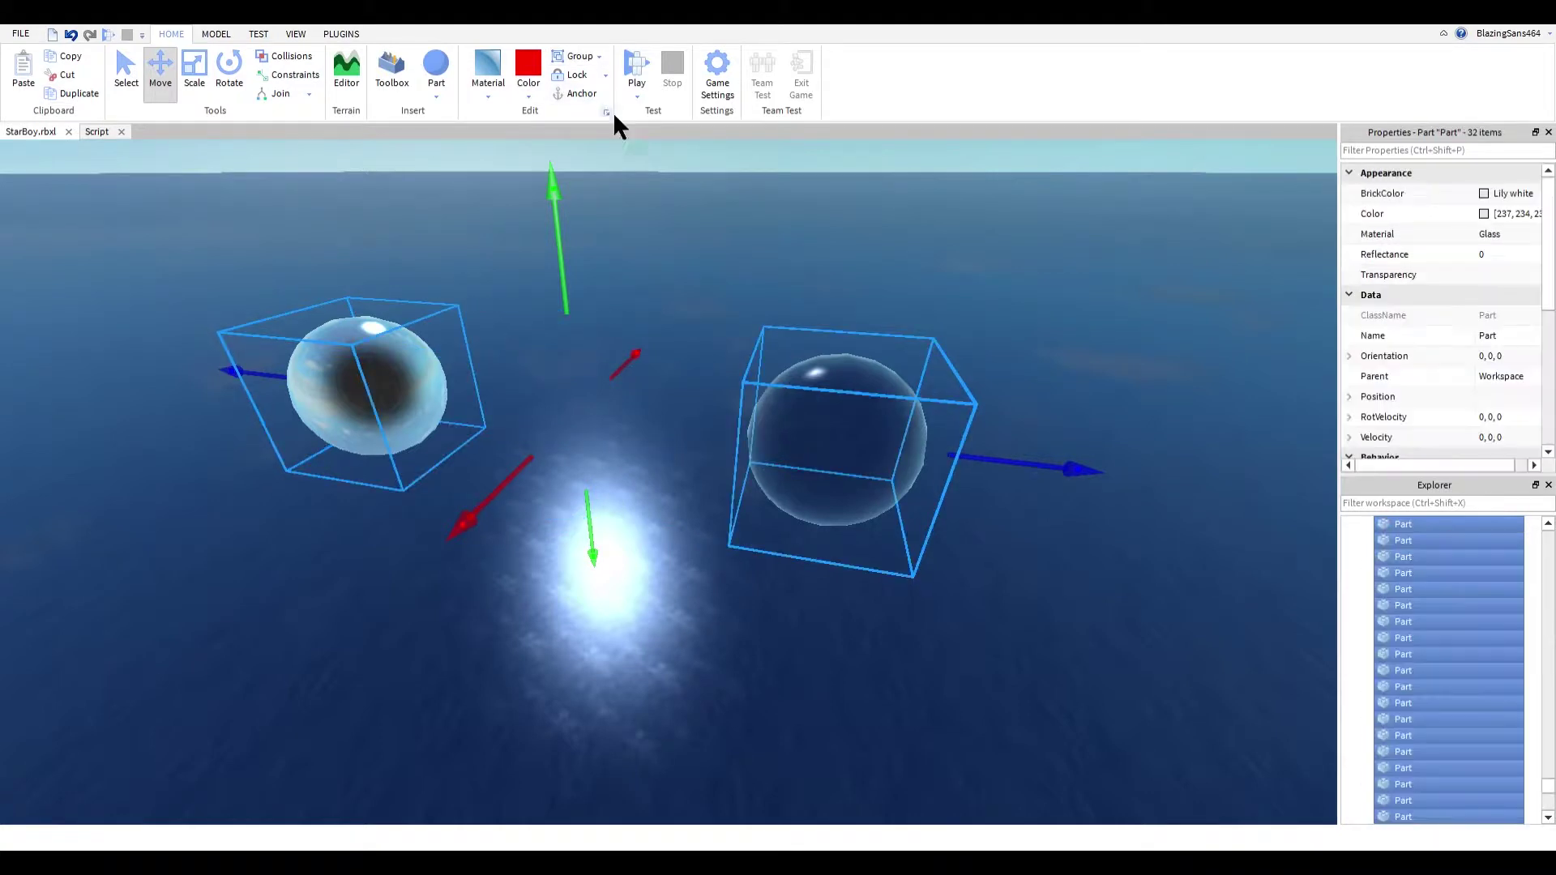
{"action": "key", "text": "ctrl+g"}
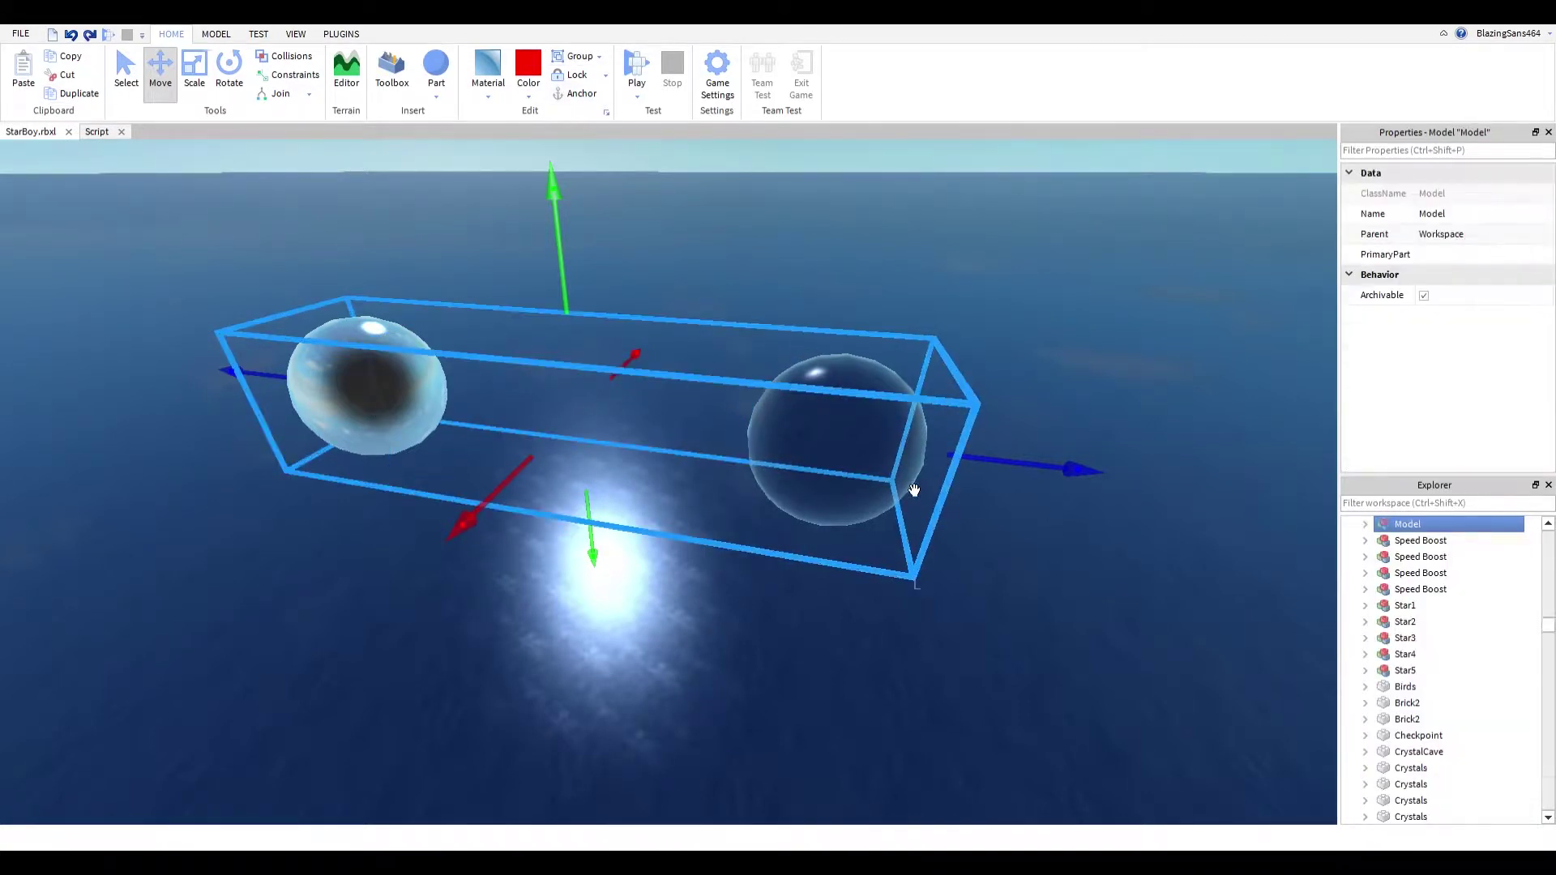
{"action": "scroll", "coordinate": [889, 477], "scroll_direction": "up", "scroll_amount": 2}
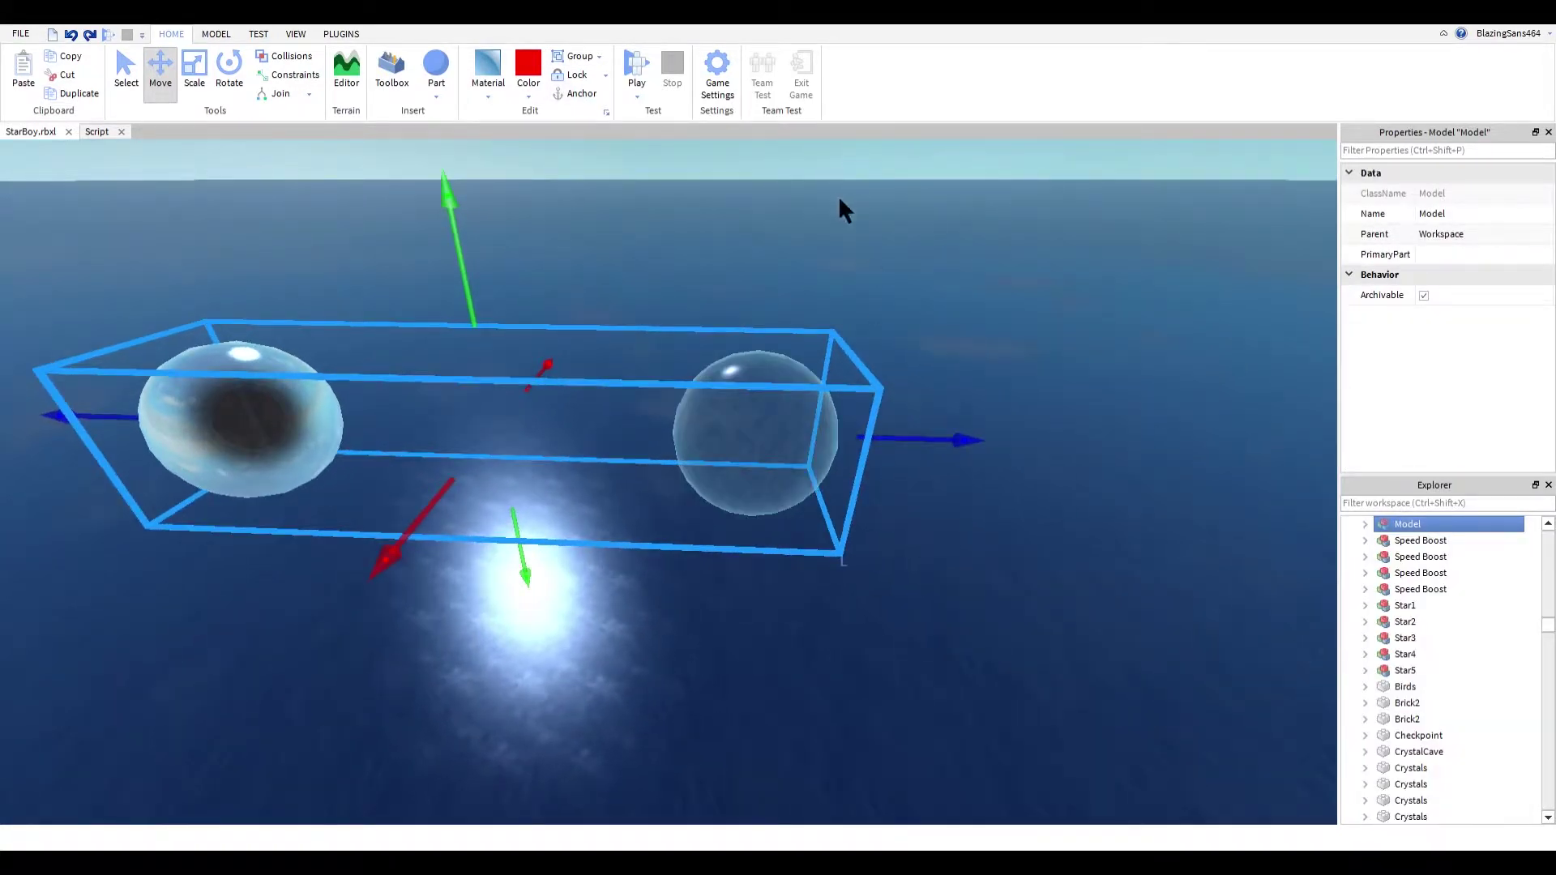
{"action": "left_click", "coordinate": [765, 174]}
{"action": "right_click_drag", "start_coordinate": [763, 173], "coordinate": [743, 231]}
{"action": "scroll", "coordinate": [827, 489], "scroll_direction": "up", "scroll_amount": 2}
Step: Expand the two-sphere model and drop the sphere Part at the bottom of its list
{"action": "left_click", "coordinate": [827, 490]}
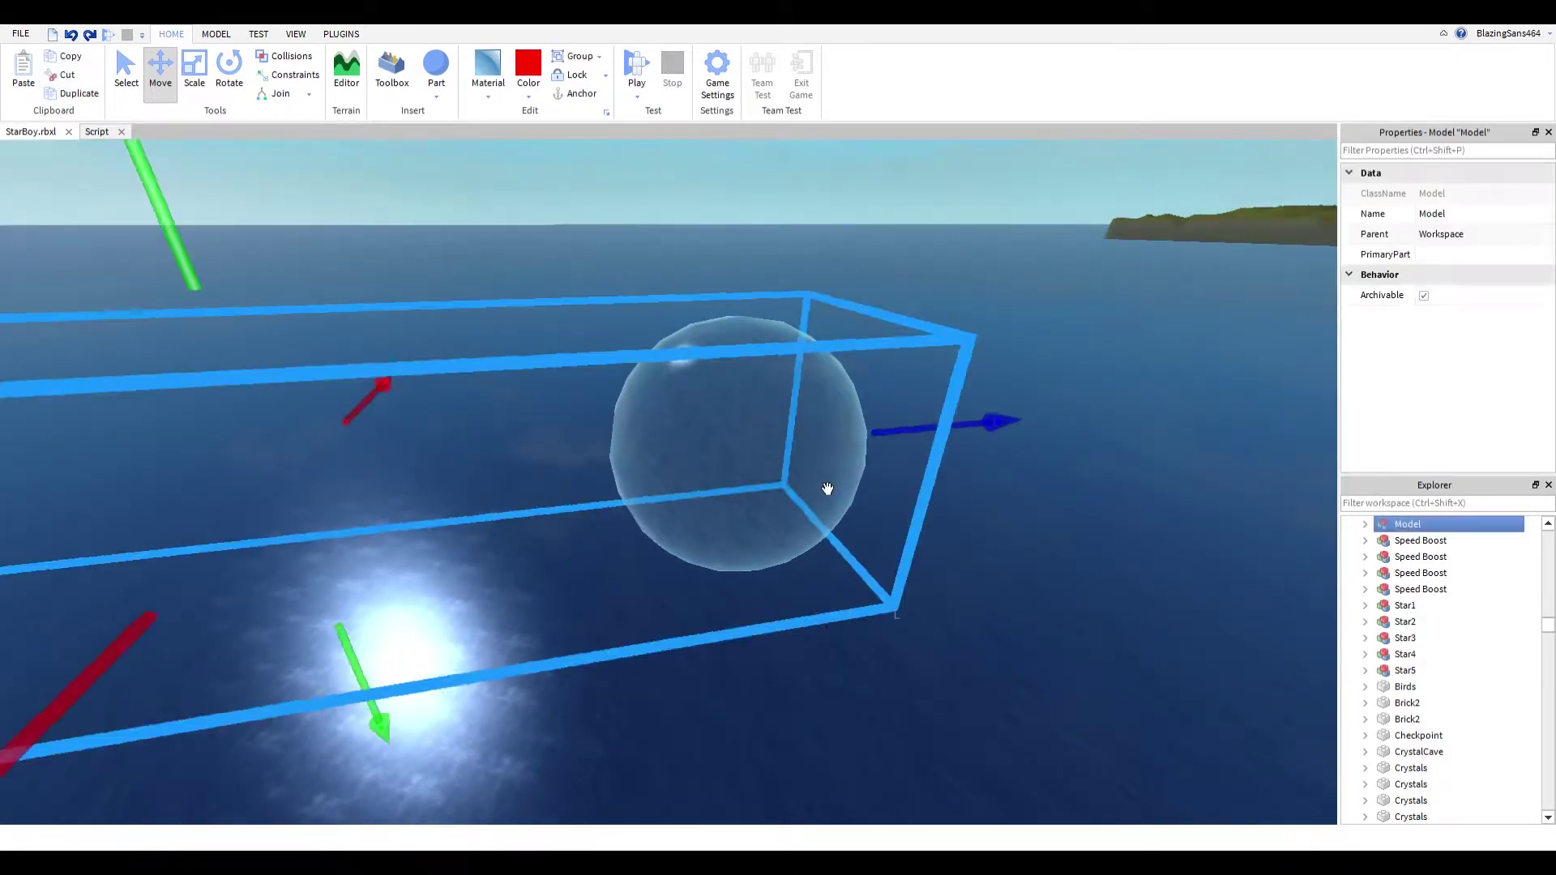
{"action": "left_click", "coordinate": [1363, 524]}
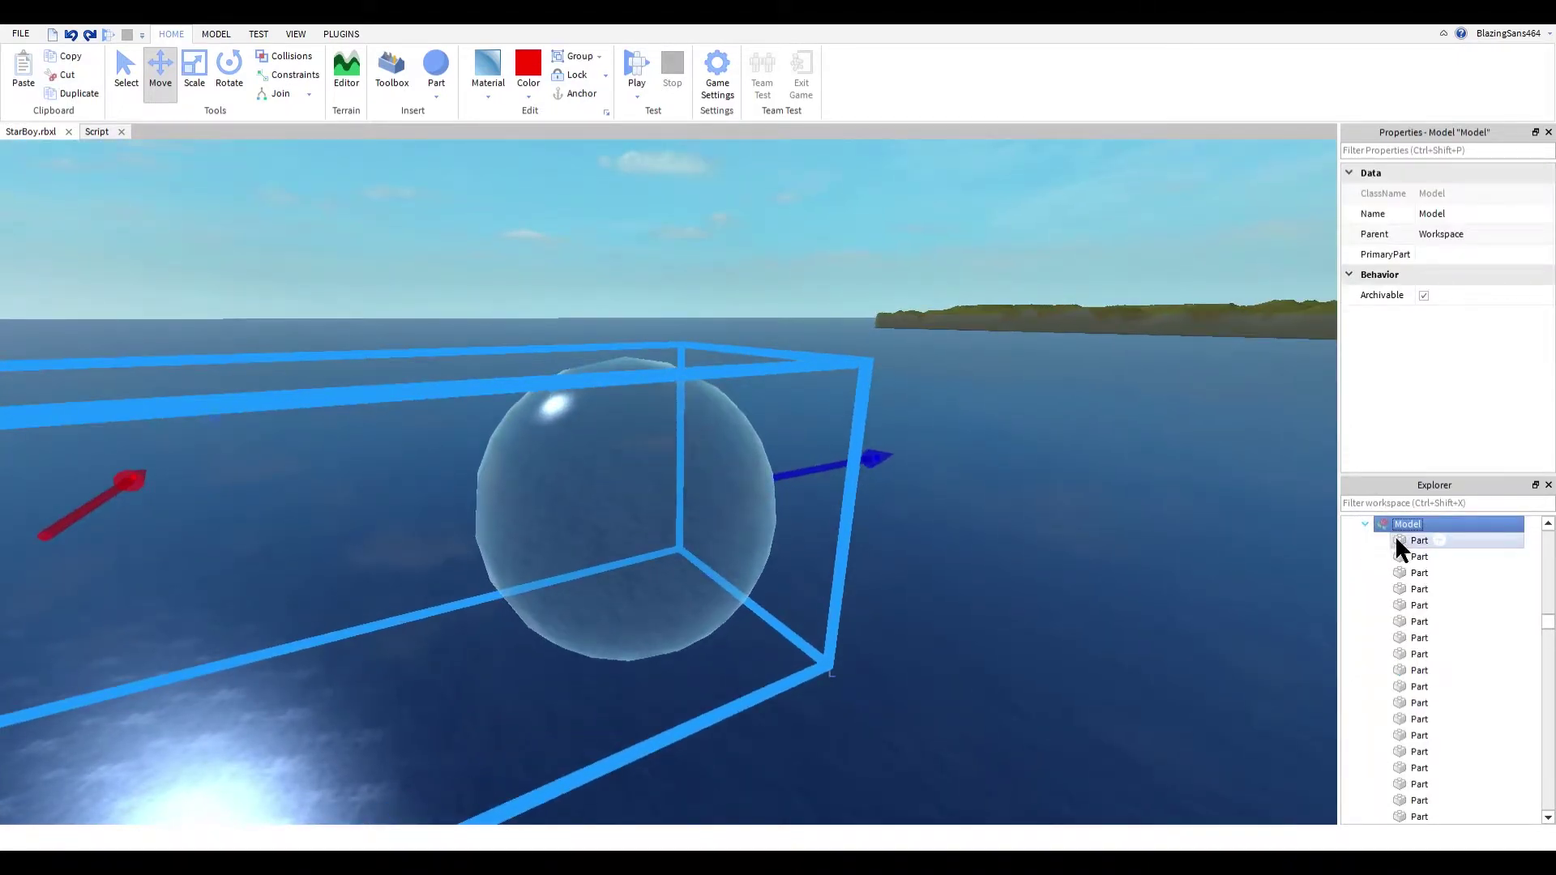
{"action": "left_click_drag", "start_coordinate": [1551, 627], "coordinate": [1550, 638]}
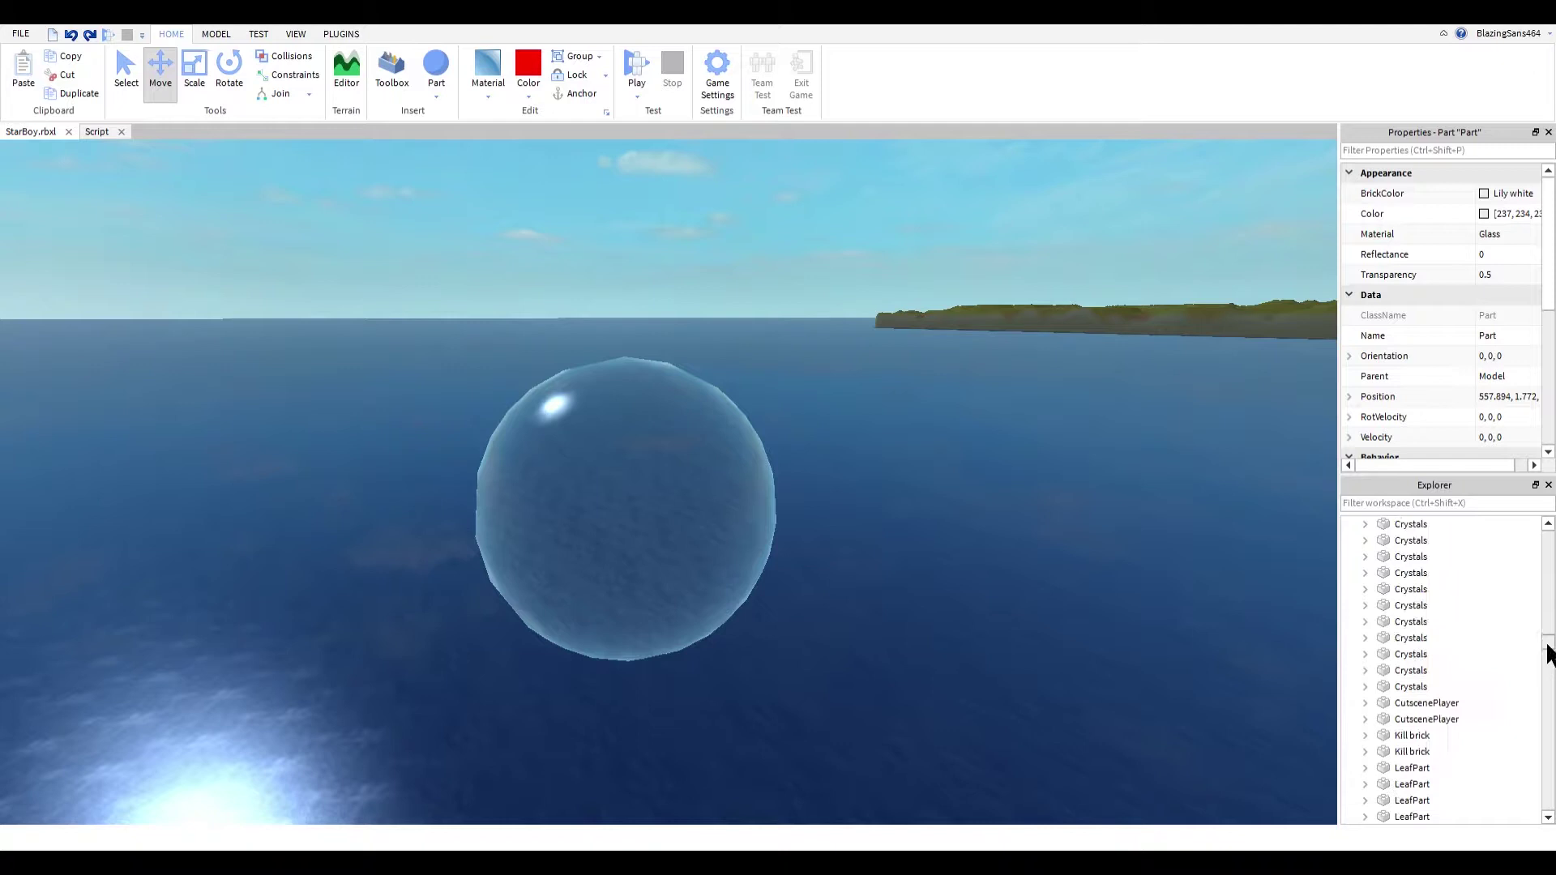
{"action": "left_click_drag", "start_coordinate": [1460, 666], "coordinate": [1419, 724]}
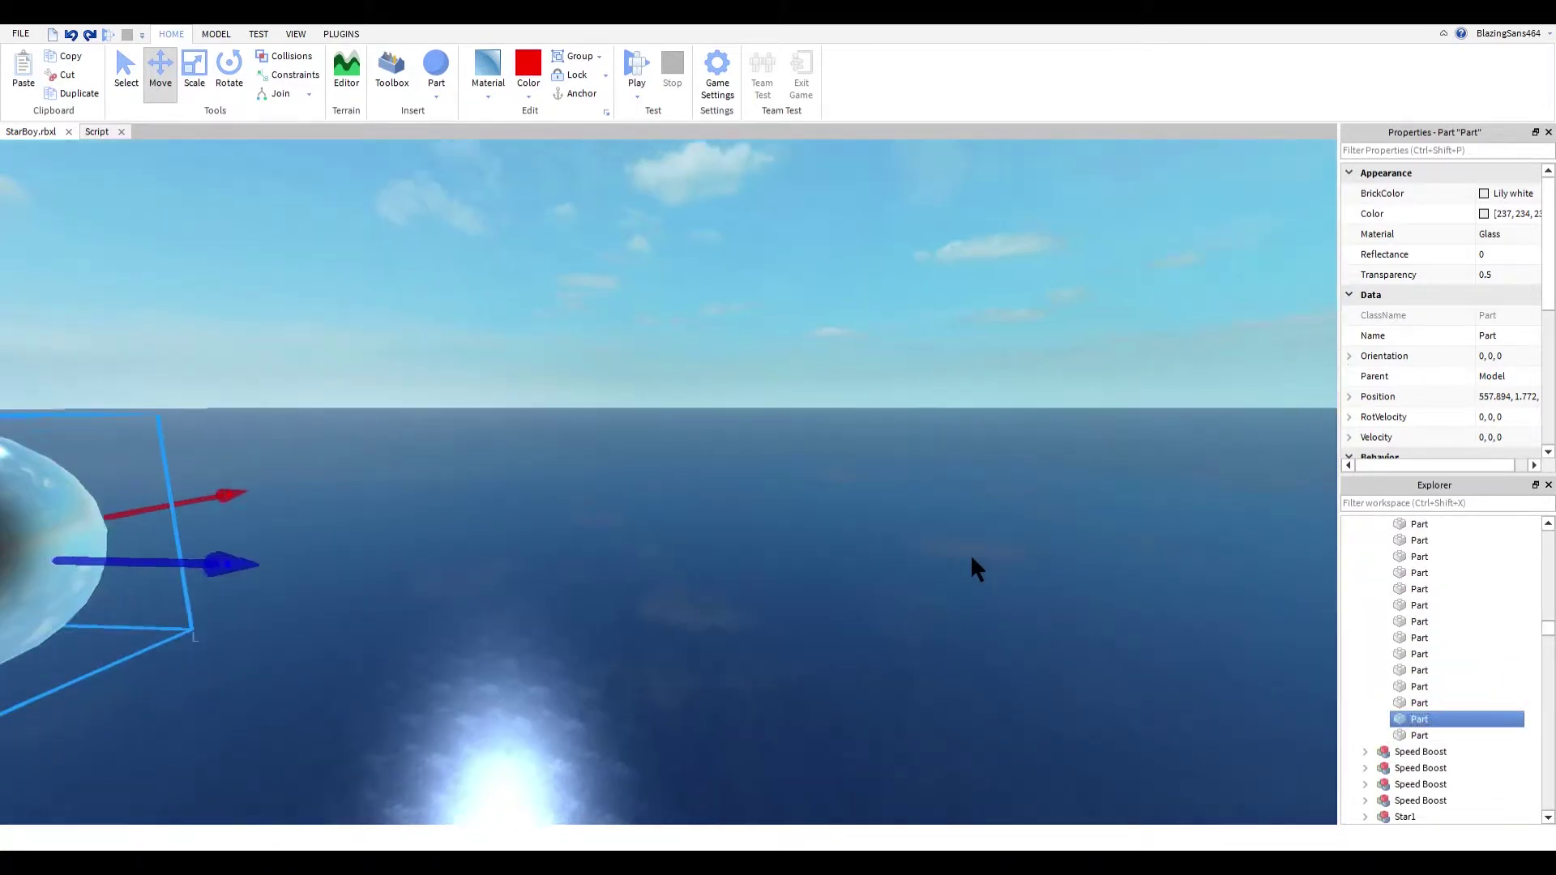
Step: Select the glass eyeball sphere and view both eyeballs from below, focused on the sphere
{"action": "left_click", "coordinate": [970, 553]}
{"action": "right_click_drag", "start_coordinate": [972, 560], "coordinate": [971, 559]}
{"action": "left_click", "coordinate": [523, 459]}
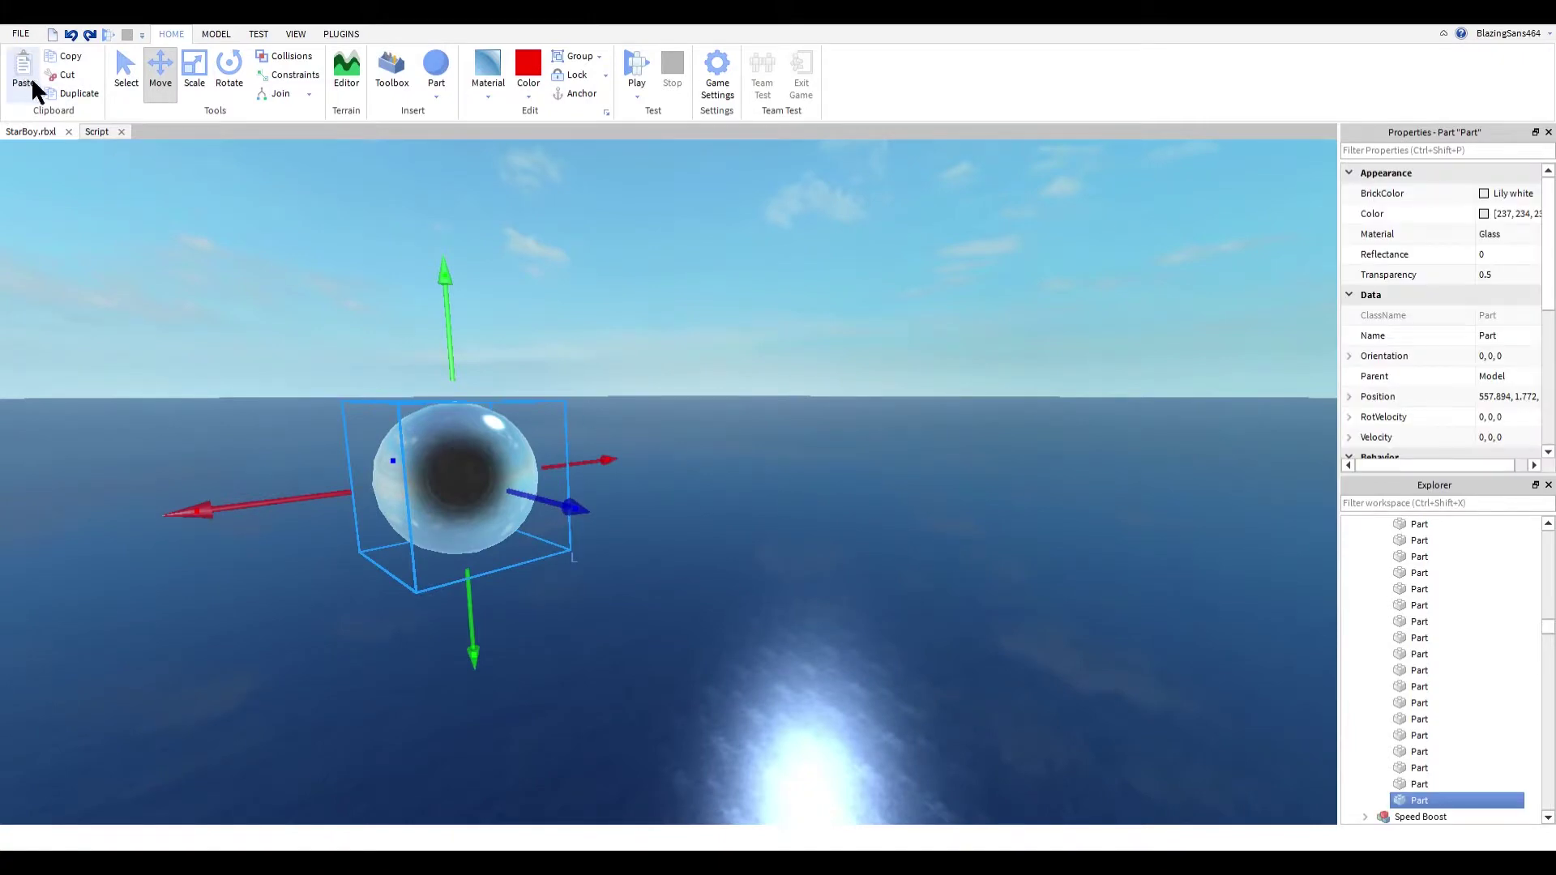
{"action": "scroll", "coordinate": [568, 535], "scroll_direction": "up", "scroll_amount": 3}
{"action": "scroll", "coordinate": [851, 619], "scroll_direction": "up", "scroll_amount": 3}
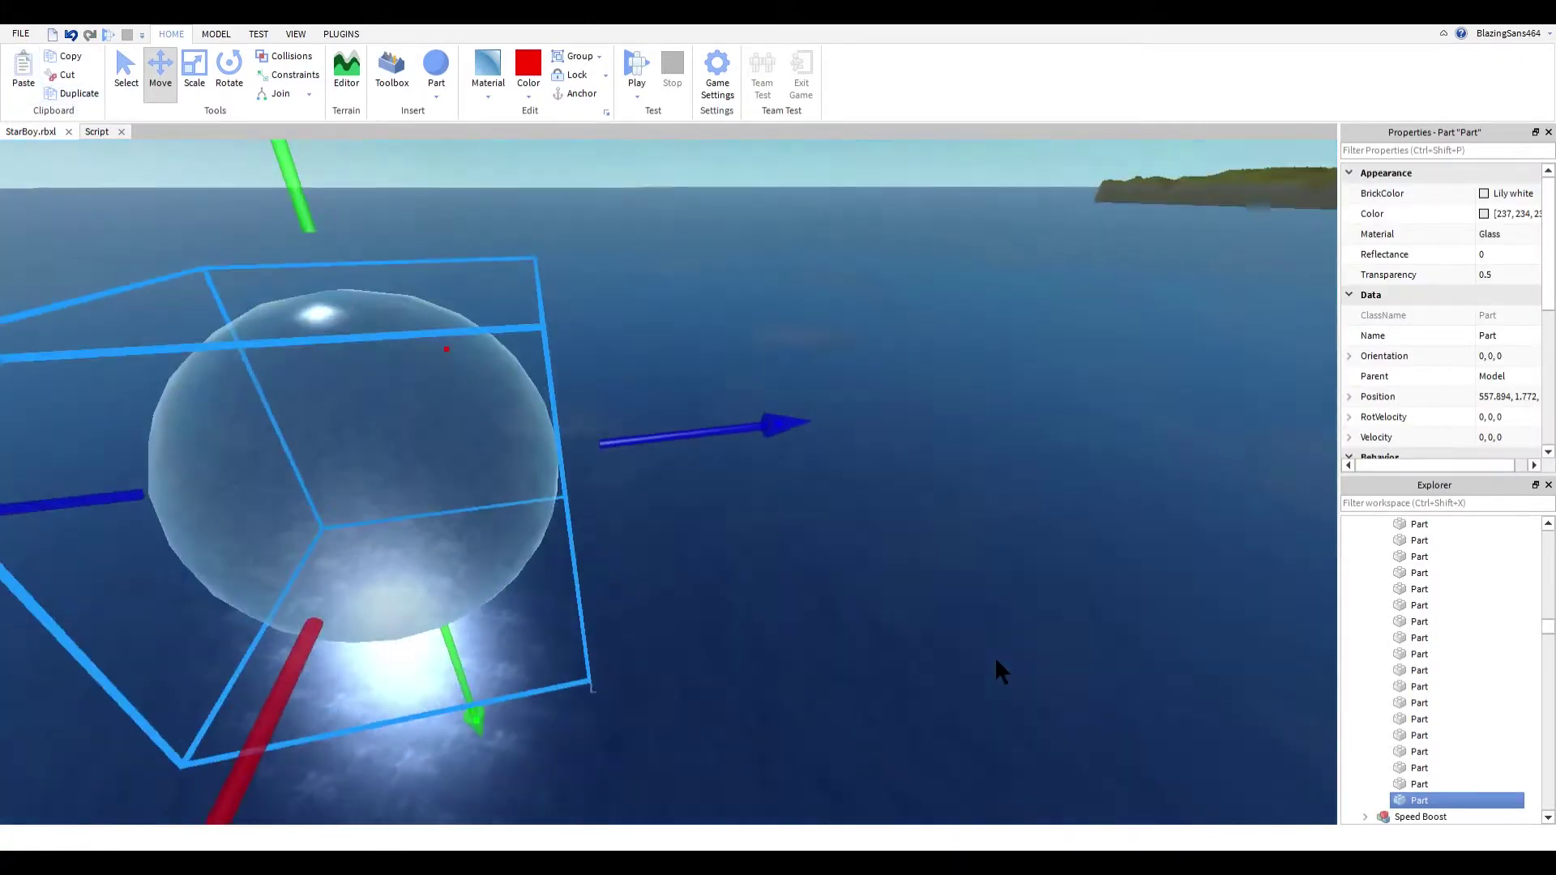
{"action": "scroll", "coordinate": [1001, 668], "scroll_direction": "up", "scroll_amount": 2}
{"action": "scroll", "coordinate": [1000, 667], "scroll_direction": "up", "scroll_amount": 2}
{"action": "scroll", "coordinate": [1022, 685], "scroll_direction": "down", "scroll_amount": 3}
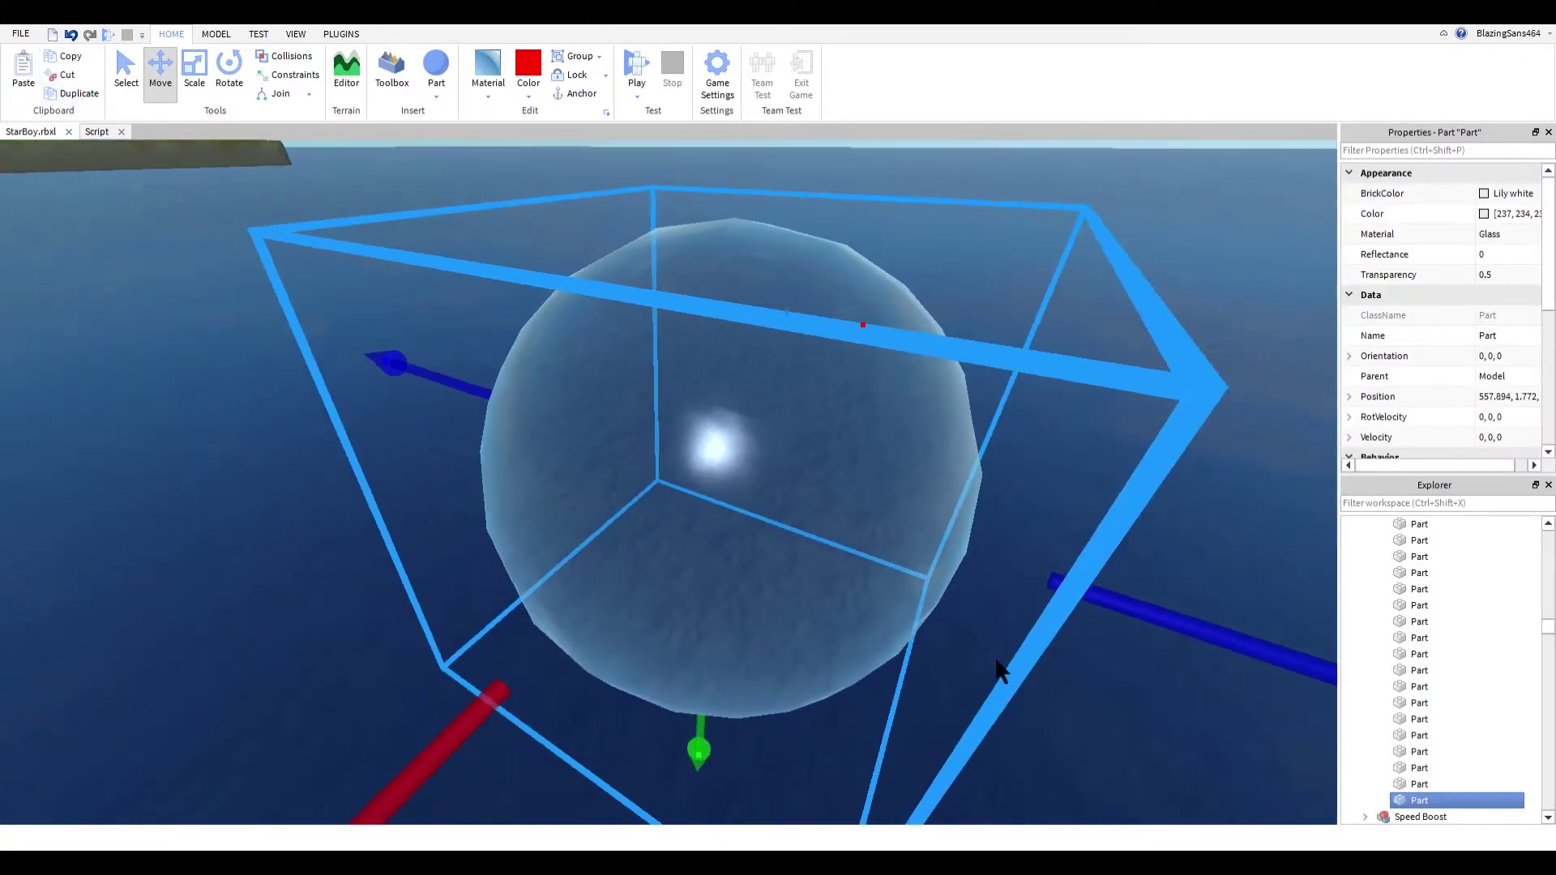
{"action": "scroll", "coordinate": [915, 692], "scroll_direction": "down", "scroll_amount": 3}
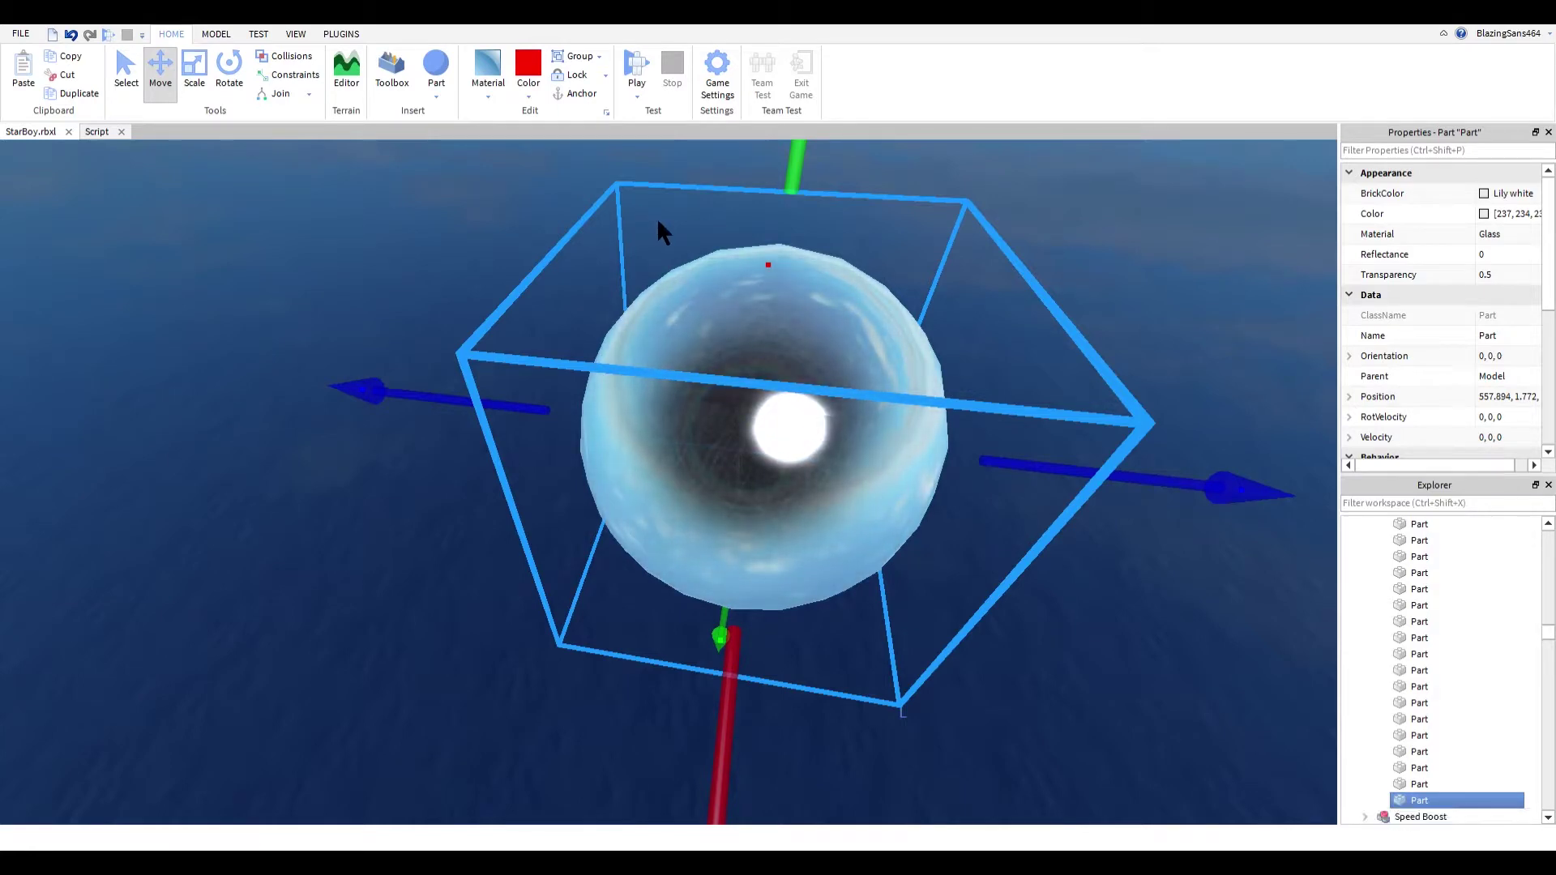
{"action": "middle_click_drag", "start_coordinate": [656, 218], "coordinate": [710, 329]}
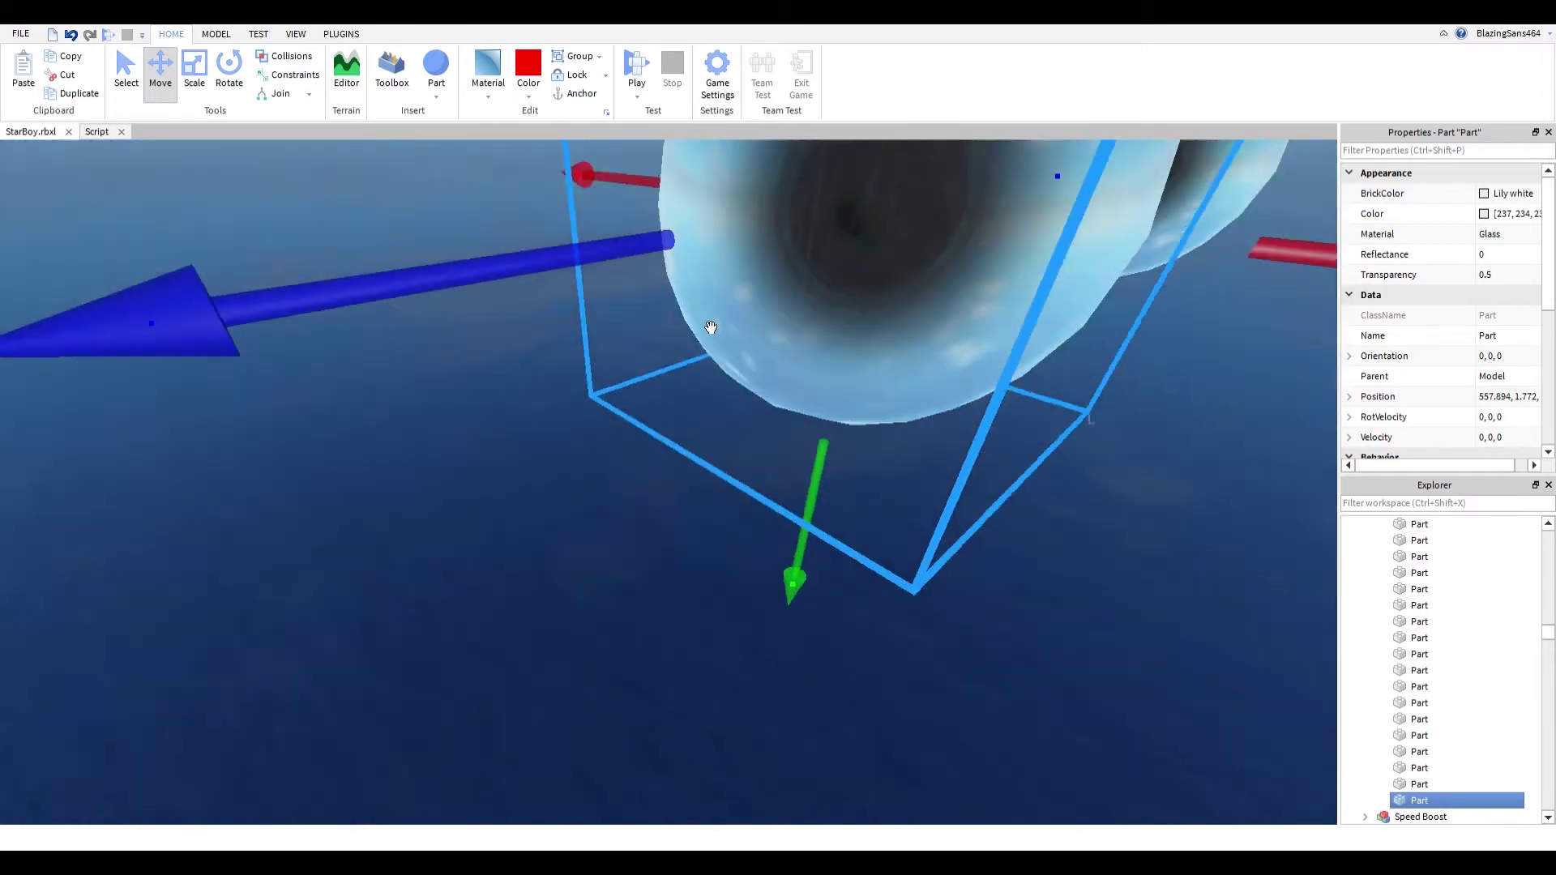
{"action": "mouse_move", "coordinate": [710, 328]}
{"action": "right_mouse_down"}
{"action": "mouse_move", "coordinate": [682, 303]}
{"action": "mouse_move", "coordinate": [679, 414]}
{"action": "right_mouse_up"}
{"action": "scroll", "coordinate": [682, 302], "scroll_direction": "down", "scroll_amount": 5}
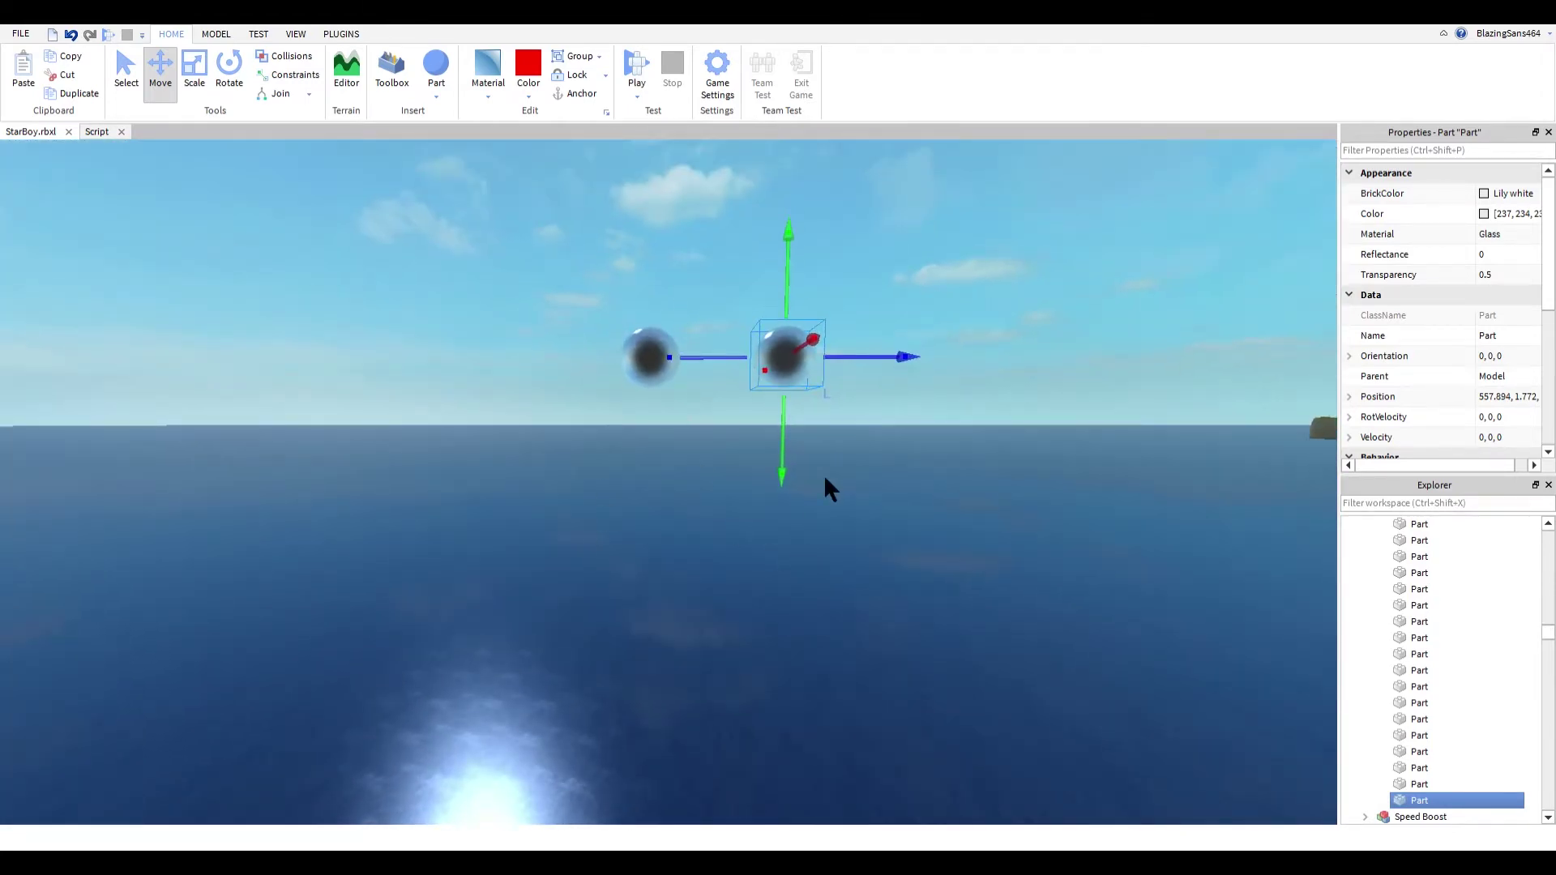
{"action": "key", "text": "f"}
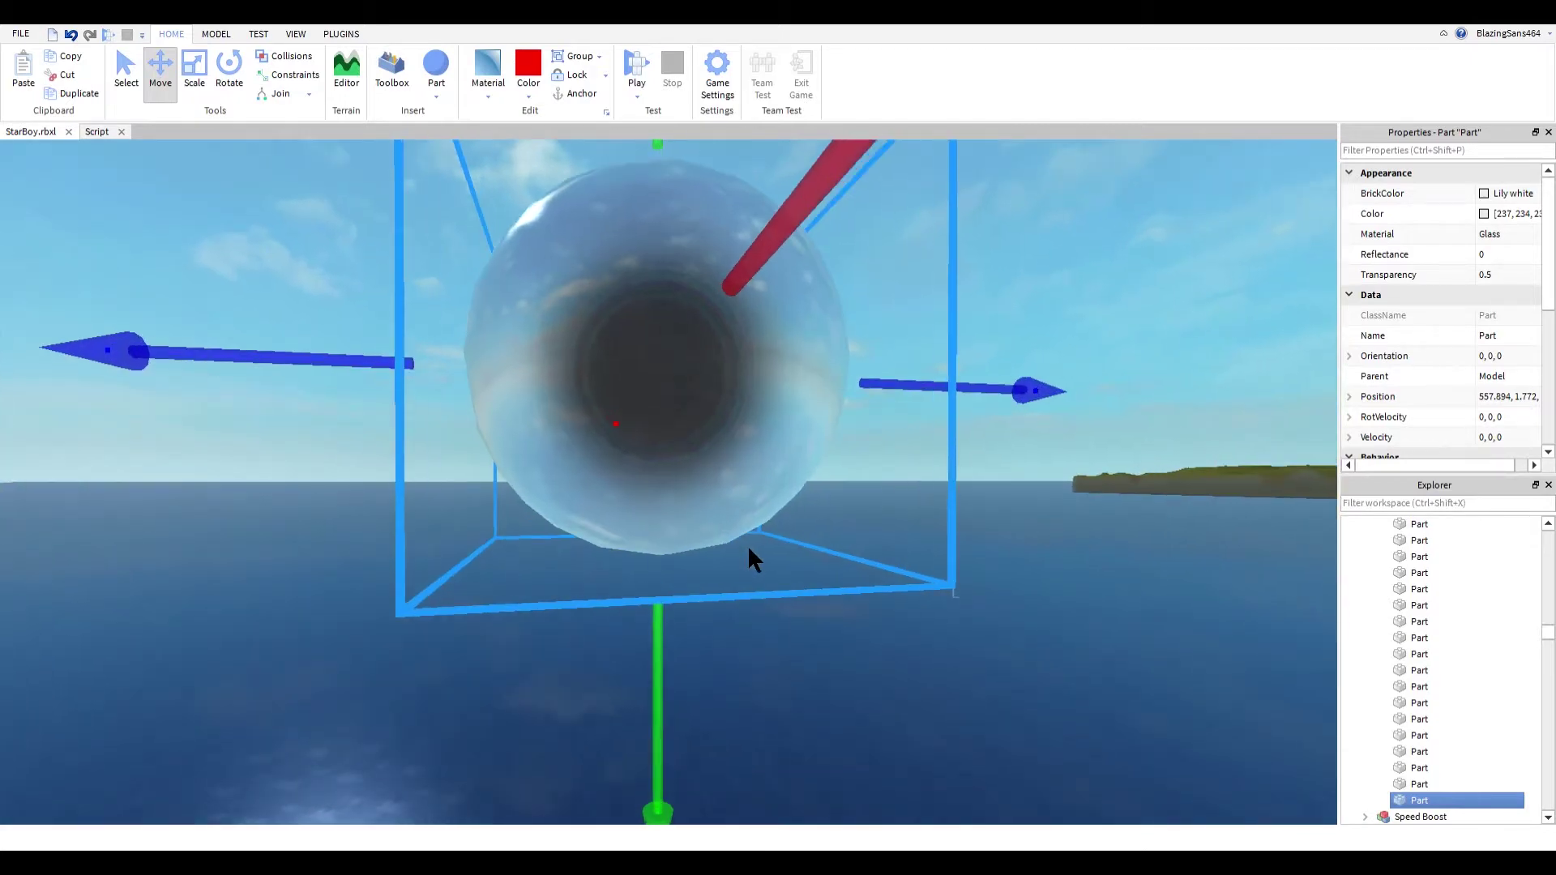
Step: Apply Really red to the sphere twice, undoing it each time
{"action": "left_click", "coordinate": [526, 67]}
{"action": "scroll", "coordinate": [712, 336], "scroll_direction": "down", "scroll_amount": 5}
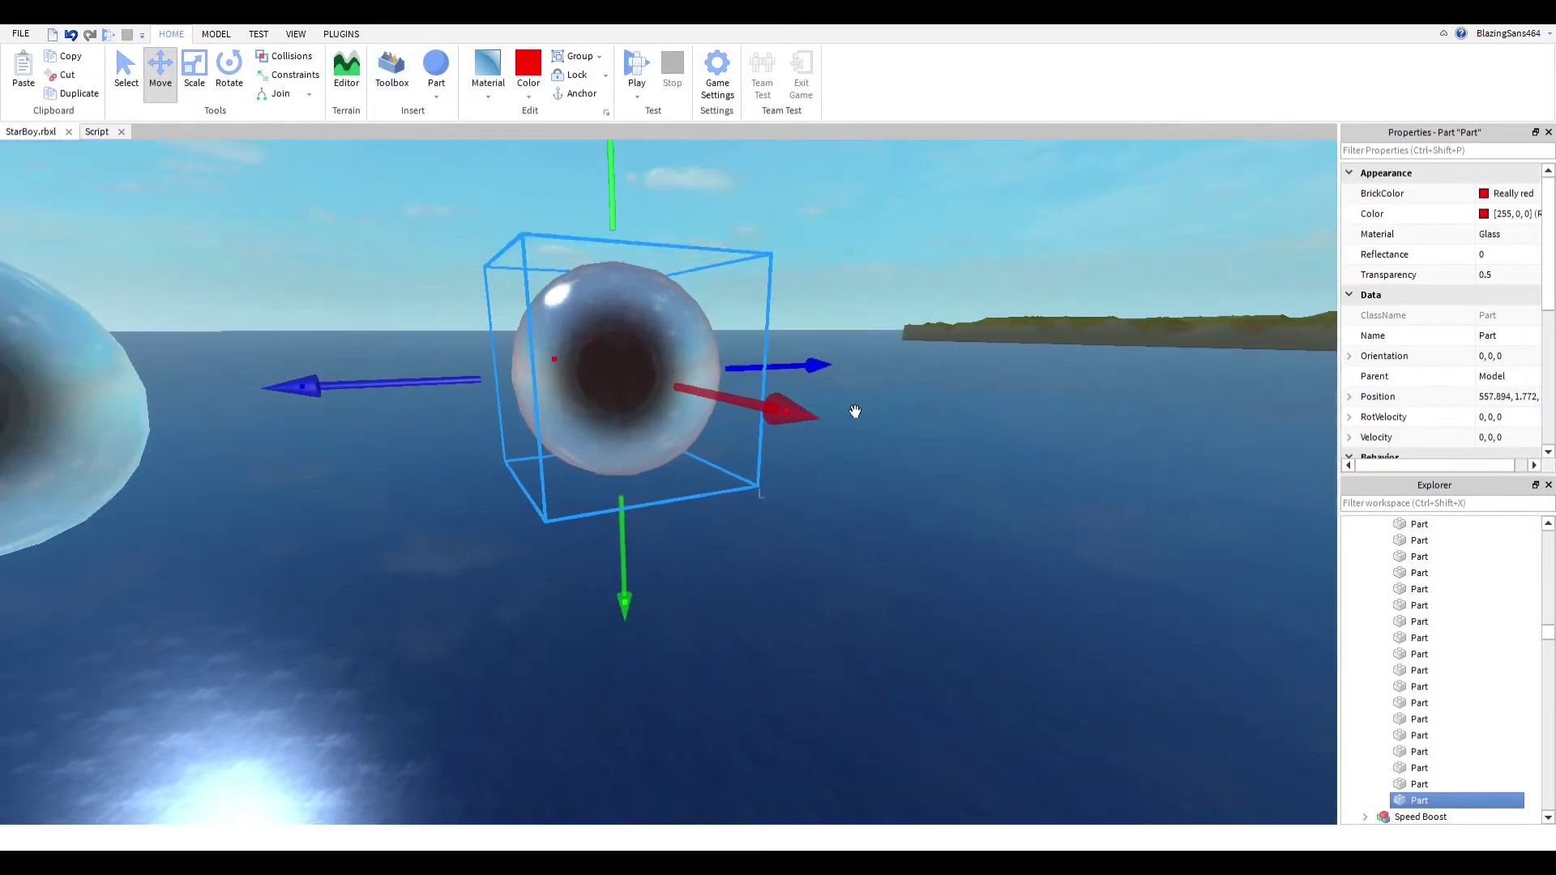
{"action": "key", "text": "ctrl+z"}
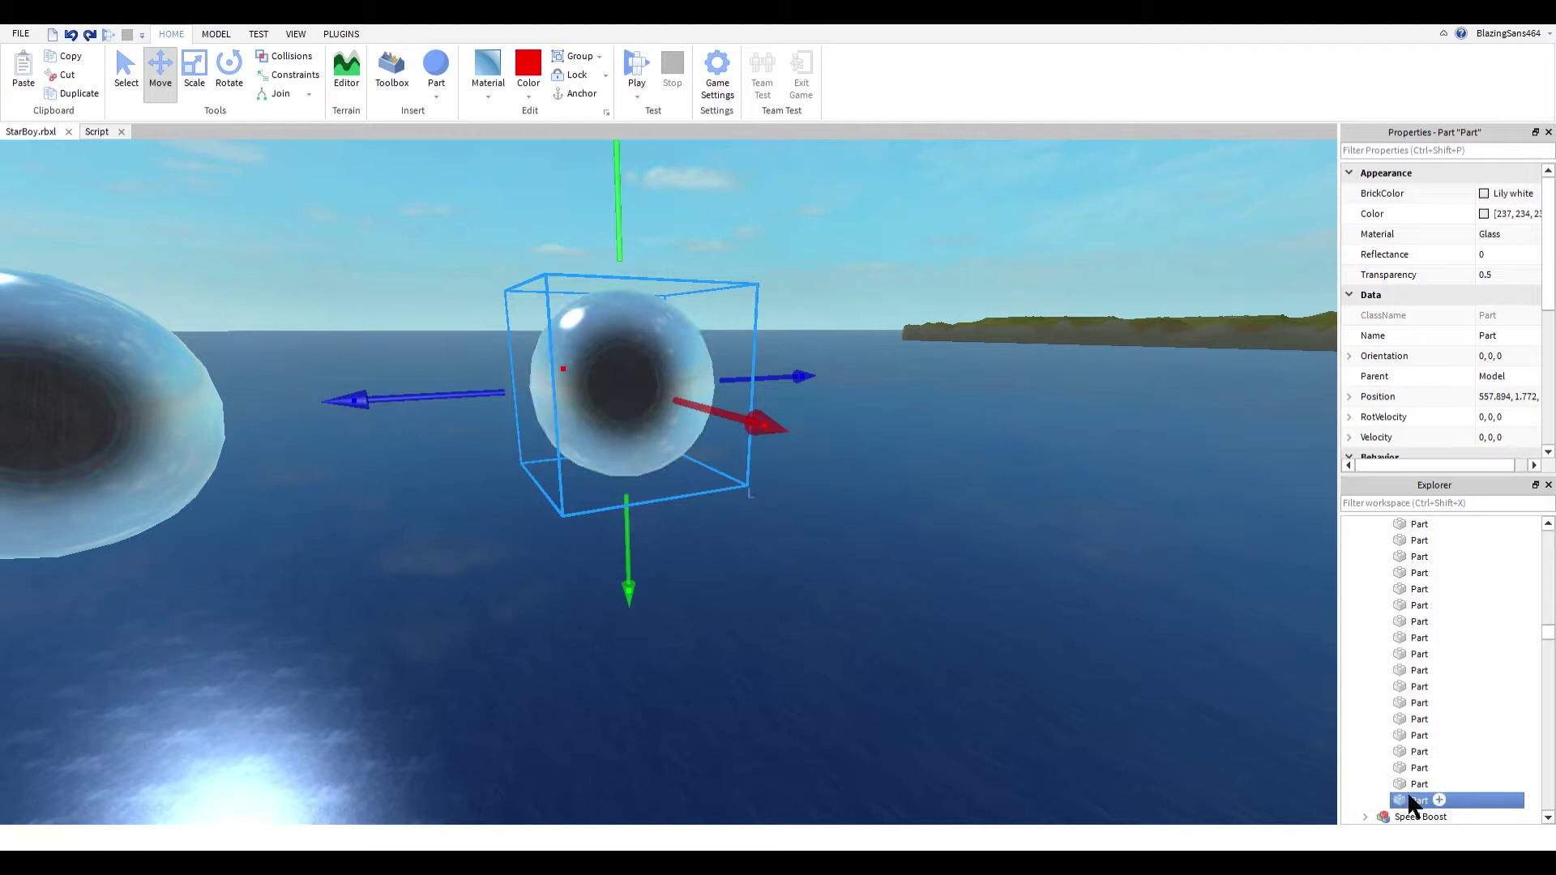
{"action": "left_click", "coordinate": [525, 74]}
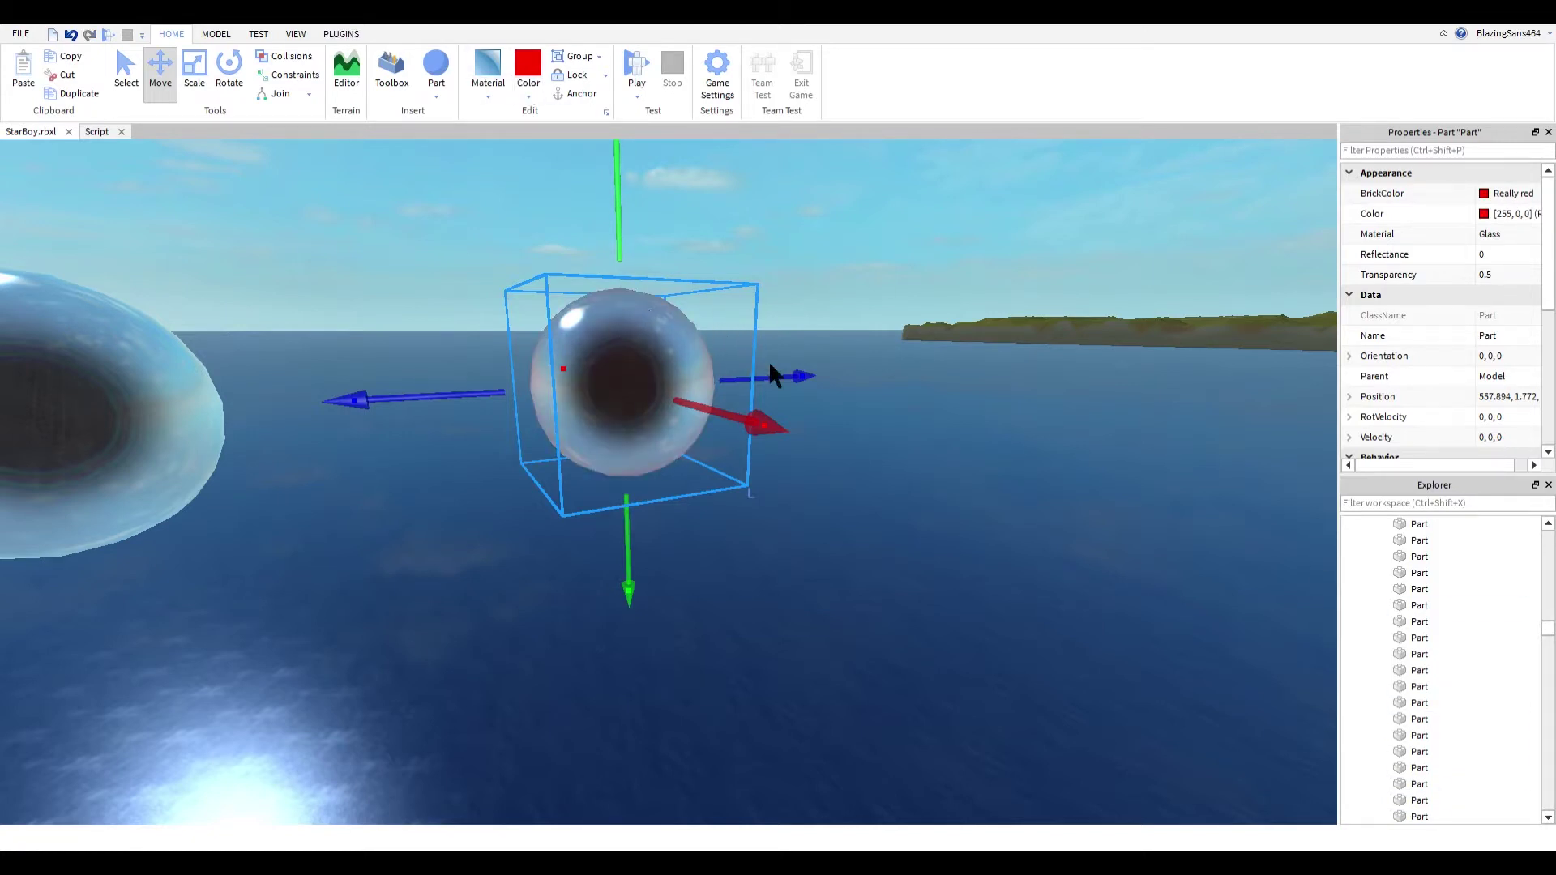
{"action": "key", "text": "ctrl+z"}
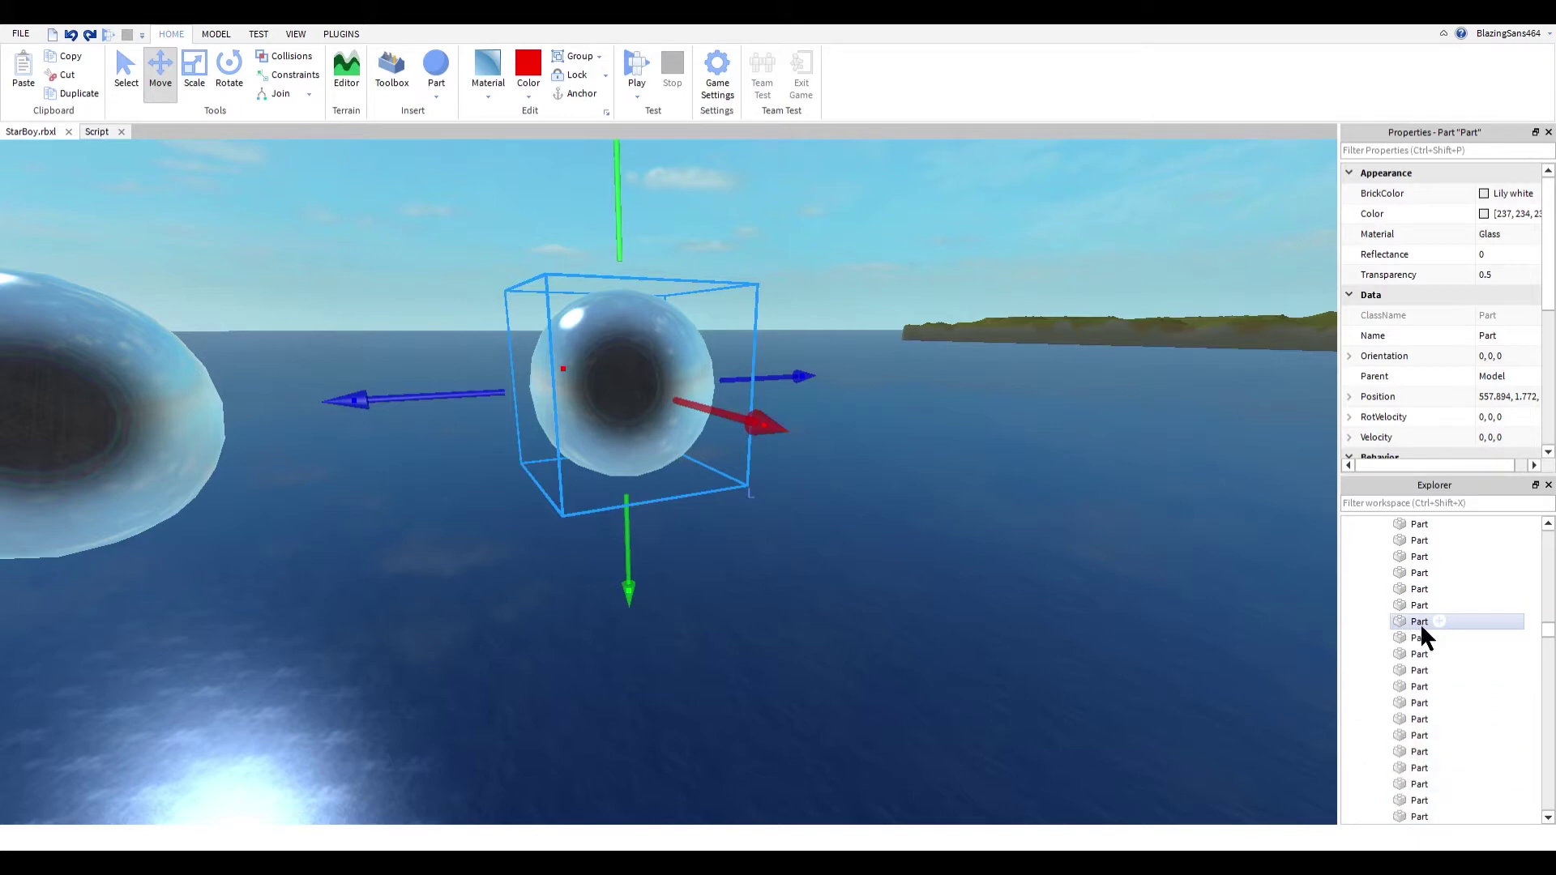
{"action": "scroll", "coordinate": [1406, 612], "scroll_direction": "up", "scroll_amount": 5}
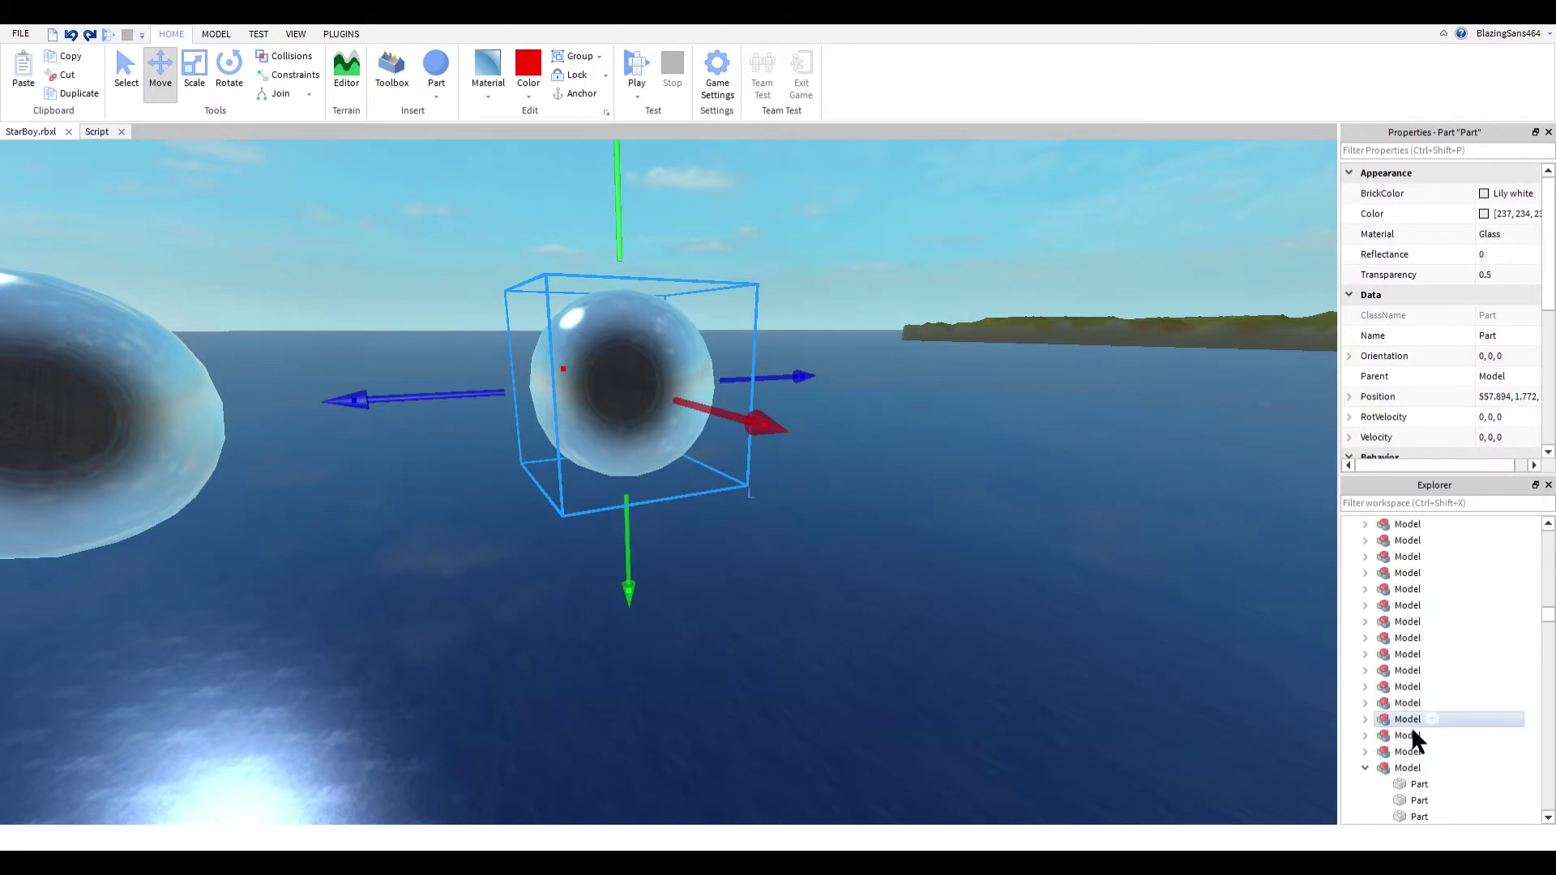
Step: Expand the eyeball model in Explorer and select, then narrow, its parts
{"action": "left_click", "coordinate": [1411, 736]}
{"action": "key", "text": "ctrl+u"}
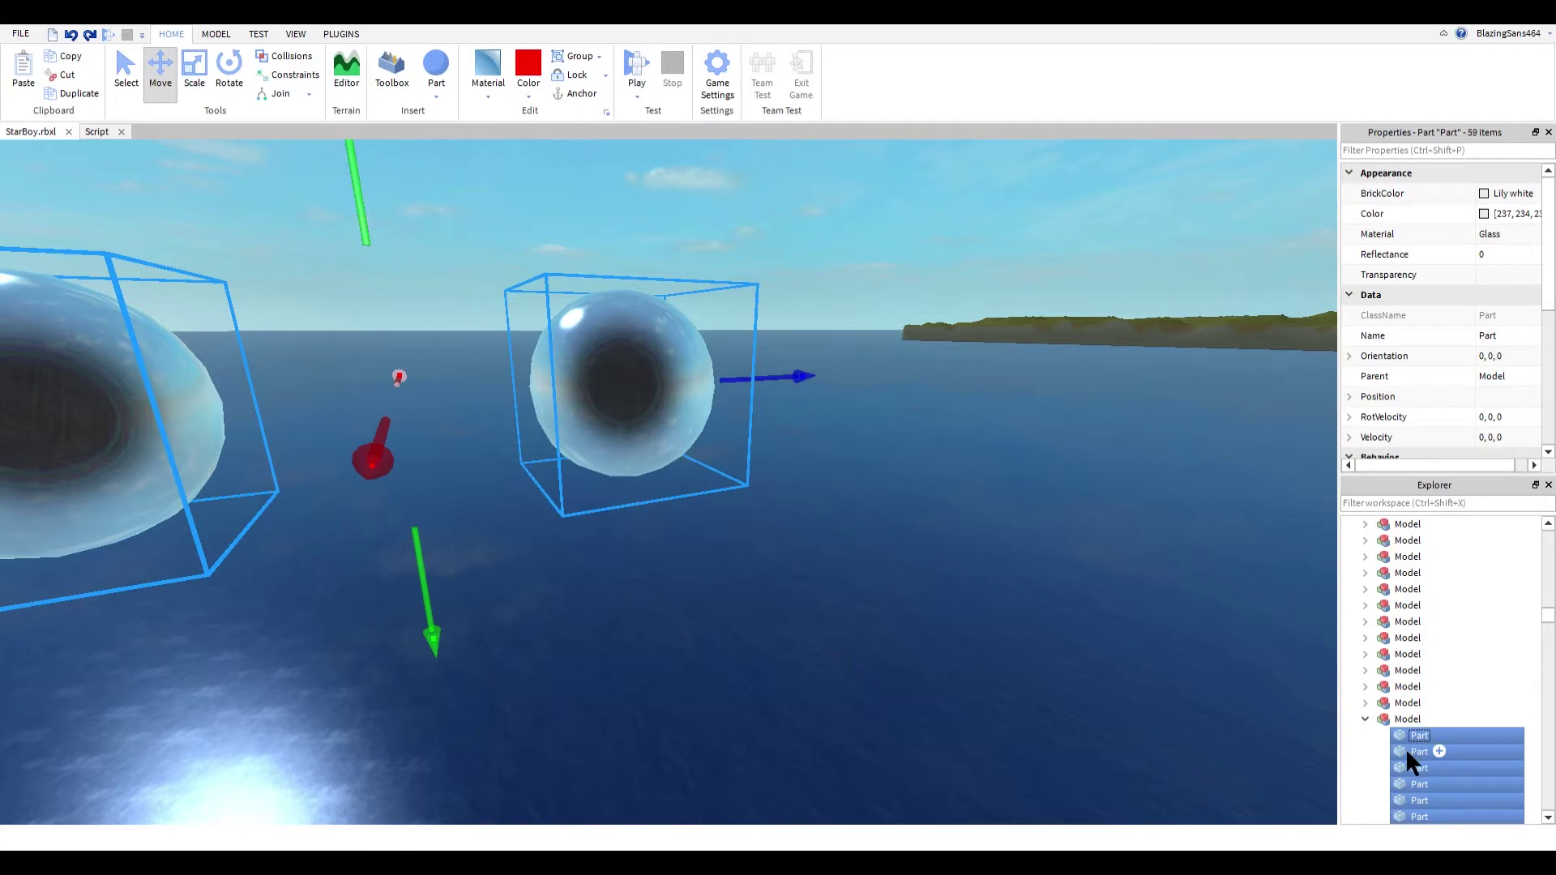
{"action": "left_click", "coordinate": [1410, 751]}
{"action": "left_click", "coordinate": [817, 365]}
{"action": "scroll", "coordinate": [846, 394], "scroll_direction": "up", "scroll_amount": 3}
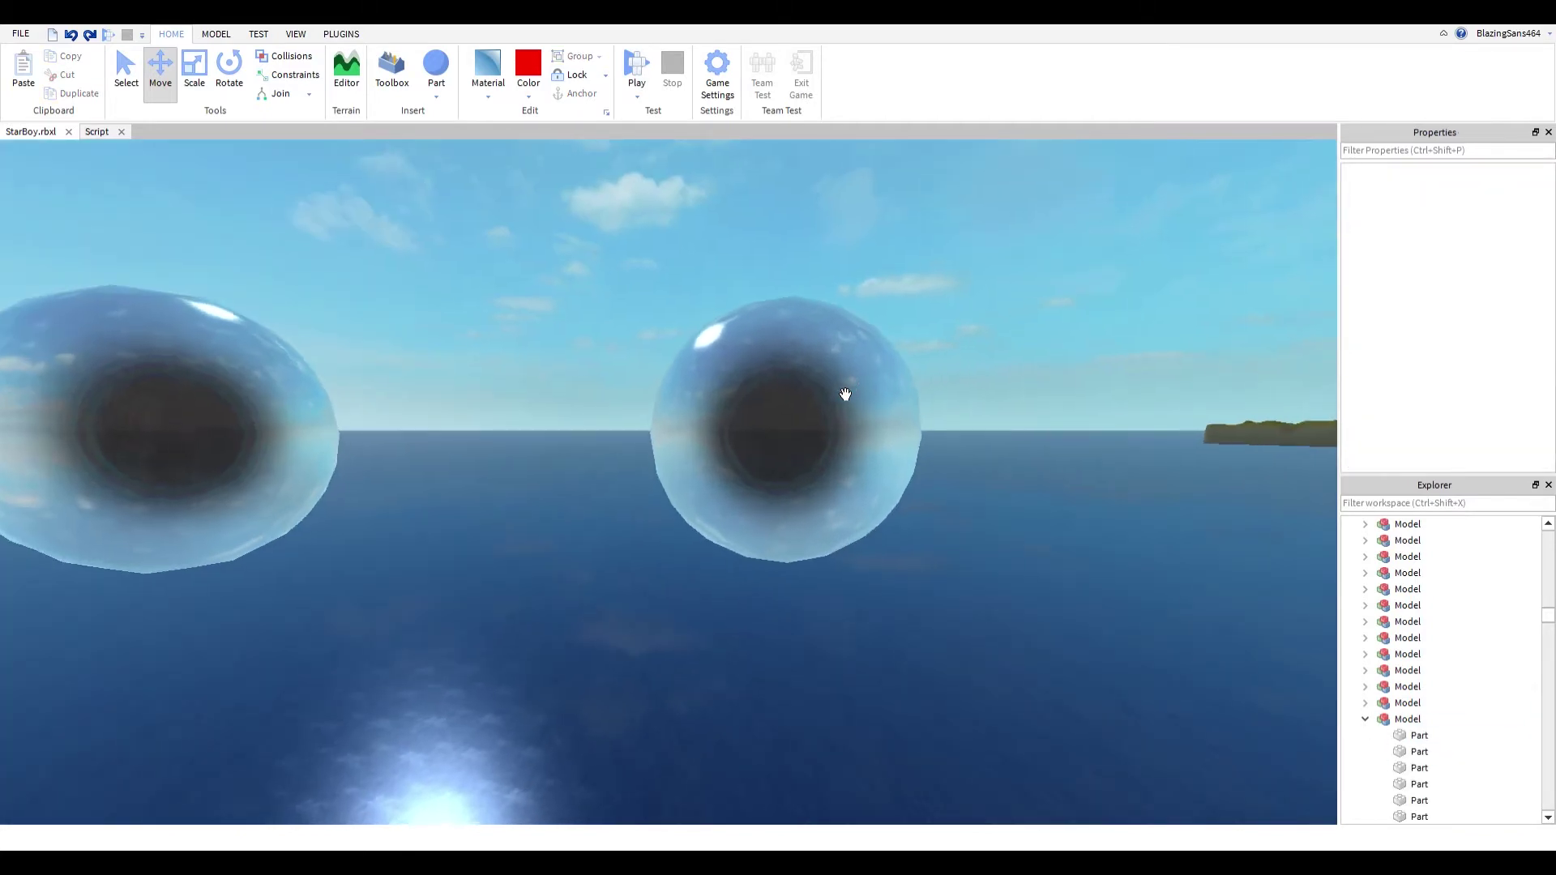
{"action": "scroll", "coordinate": [844, 394], "scroll_direction": "up", "scroll_amount": 3}
{"action": "scroll", "coordinate": [845, 394], "scroll_direction": "up", "scroll_amount": 3}
{"action": "scroll", "coordinate": [844, 394], "scroll_direction": "down", "scroll_amount": 10}
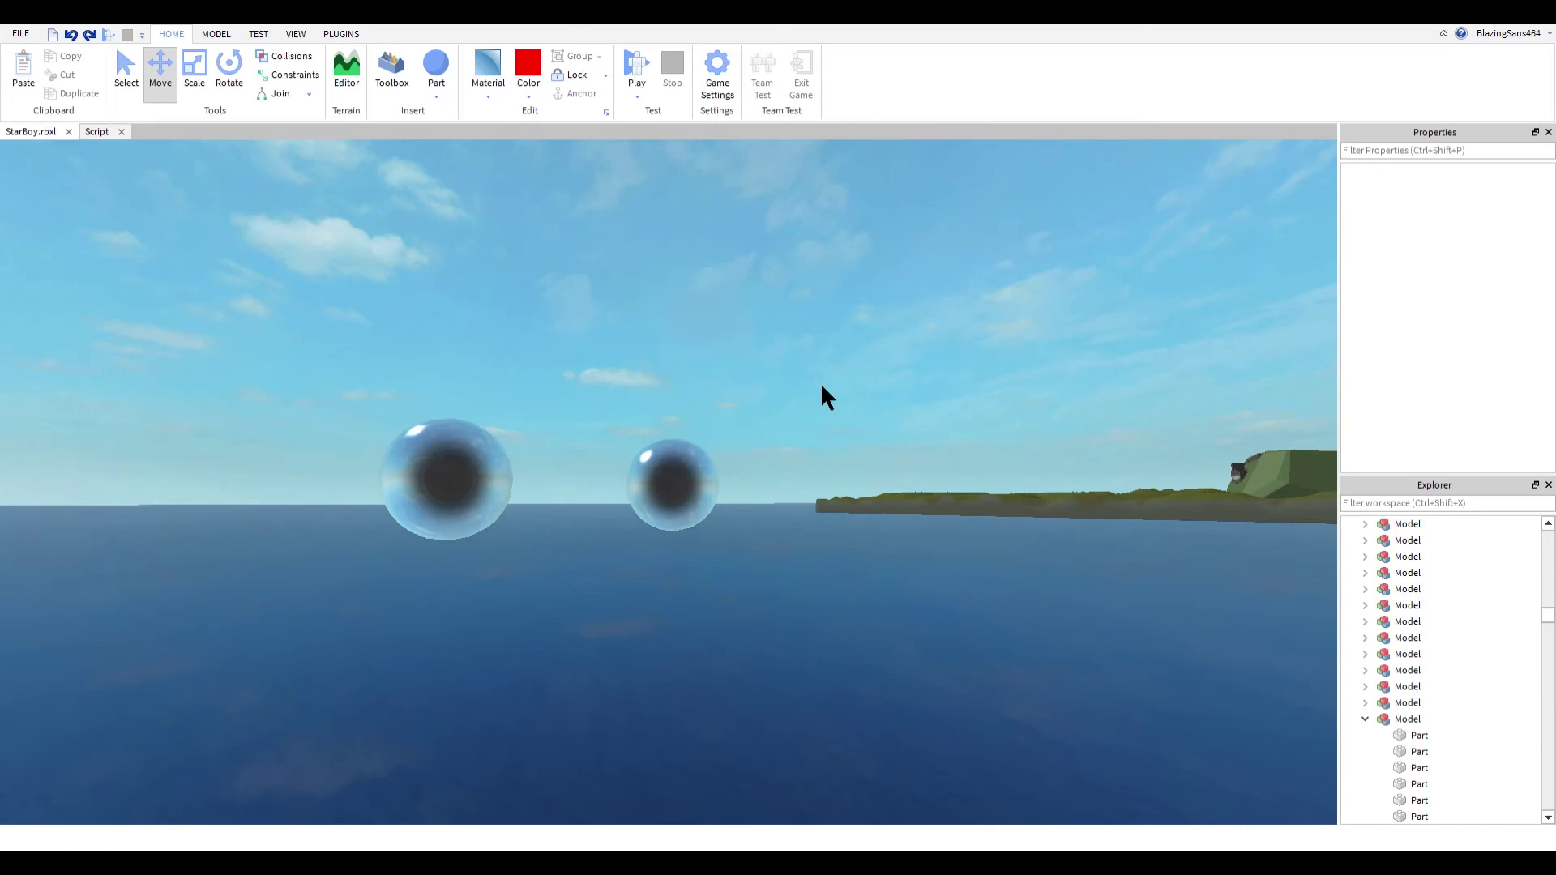
{"action": "scroll", "coordinate": [812, 393], "scroll_direction": "down", "scroll_amount": 3}
{"action": "scroll", "coordinate": [812, 393], "scroll_direction": "up", "scroll_amount": 3}
{"action": "scroll", "coordinate": [812, 393], "scroll_direction": "down", "scroll_amount": 1}
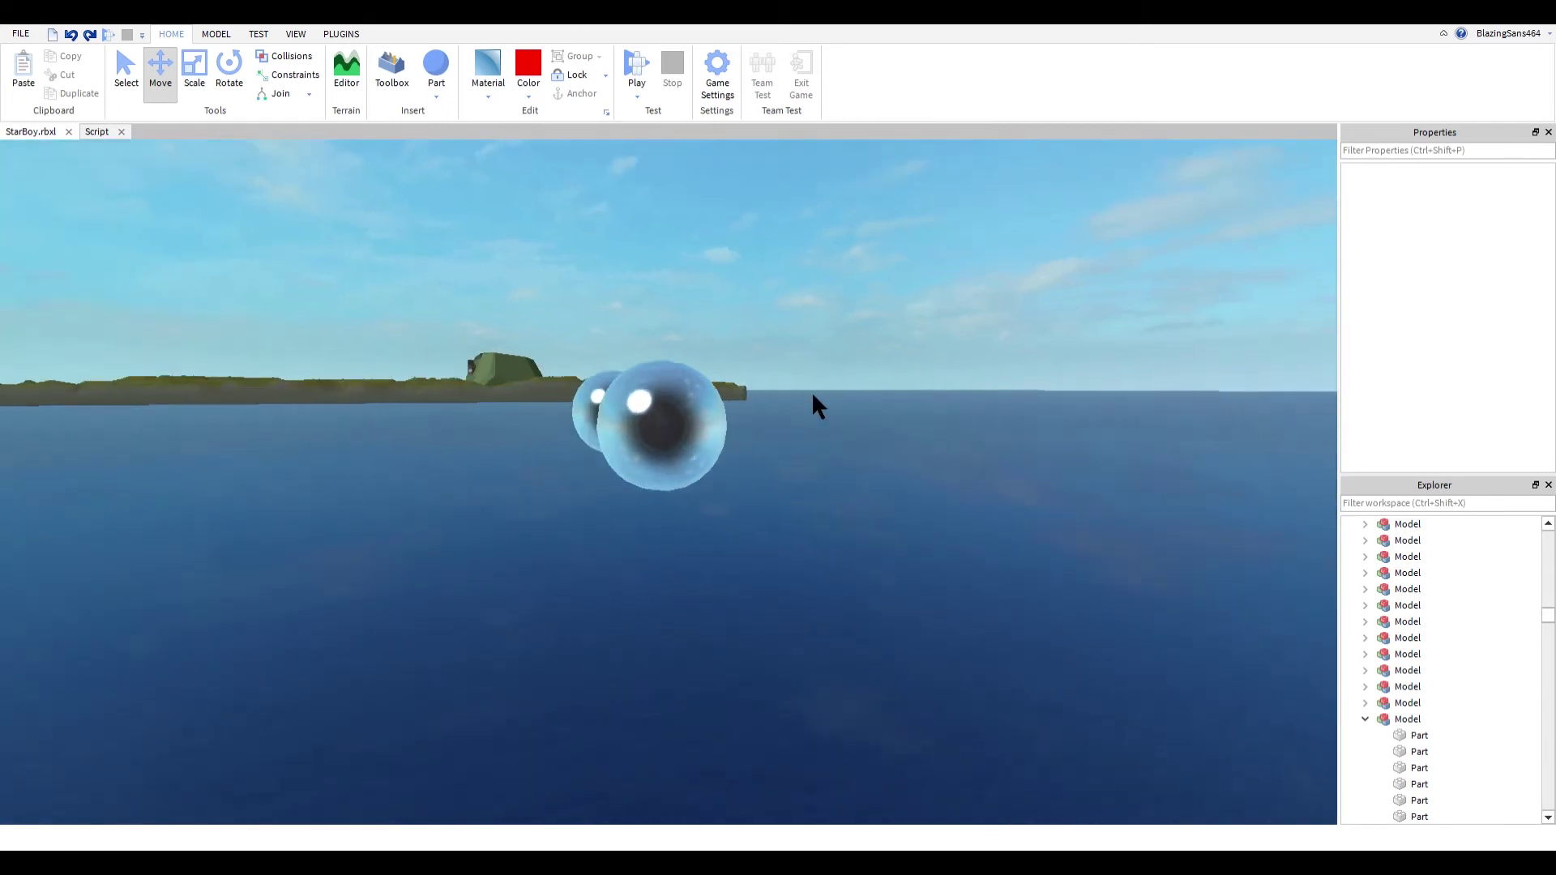
{"action": "scroll", "coordinate": [810, 392], "scroll_direction": "down", "scroll_amount": 5}
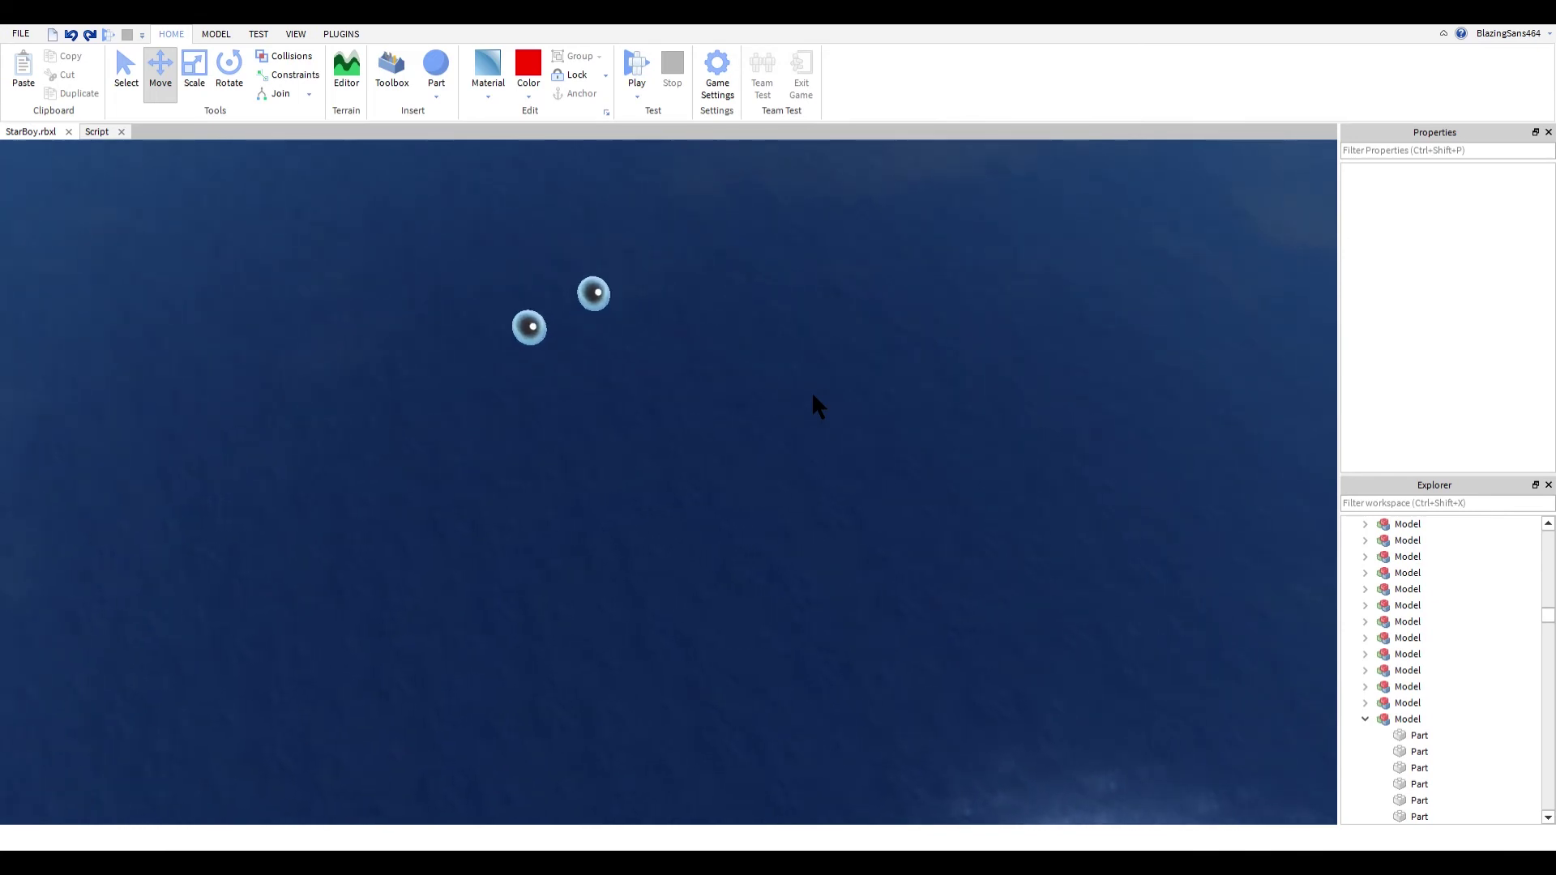
{"action": "scroll", "coordinate": [811, 392], "scroll_direction": "up", "scroll_amount": 3}
{"action": "scroll", "coordinate": [810, 392], "scroll_direction": "down", "scroll_amount": 2}
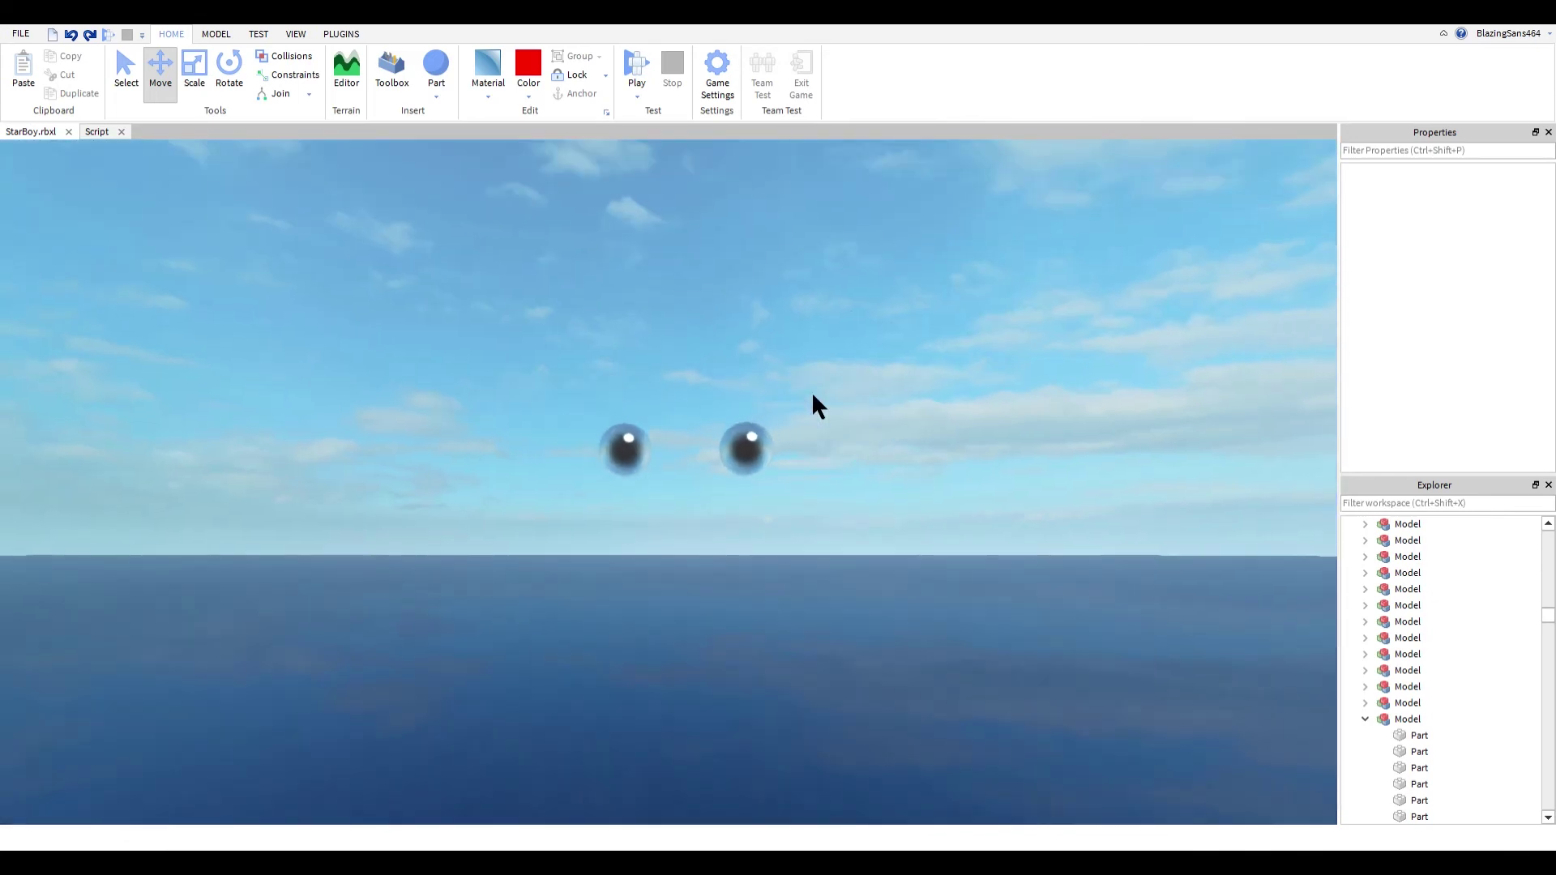